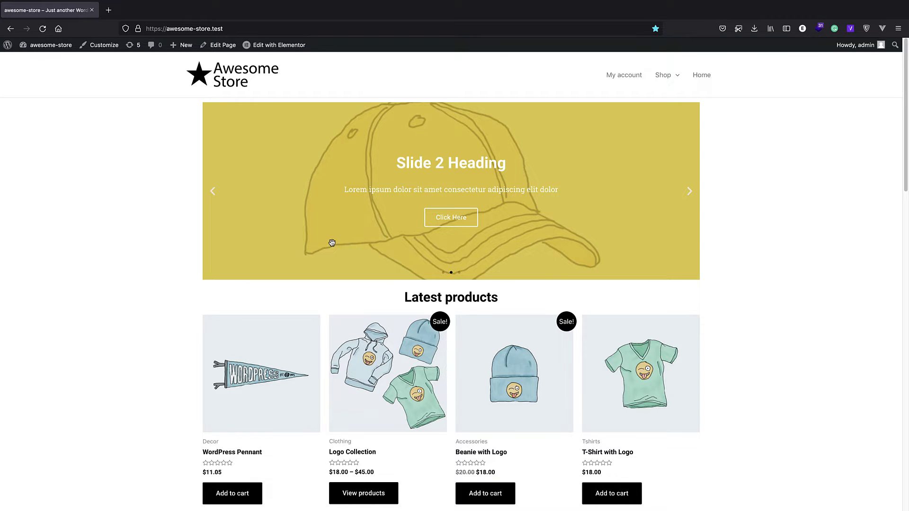
scroll(312, 222, "down", 1)
scroll(298, 237, "down", 1)
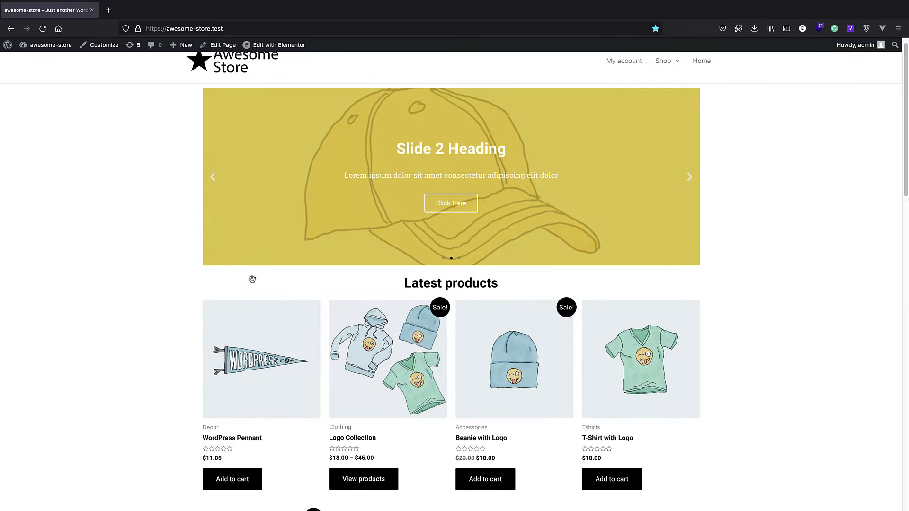
scroll(124, 233, "up", 2)
Step: Activate the Essential Addons for Elementor plugin from the site's installed plugins
mouse_move(3, 49)
left_click(28, 60)
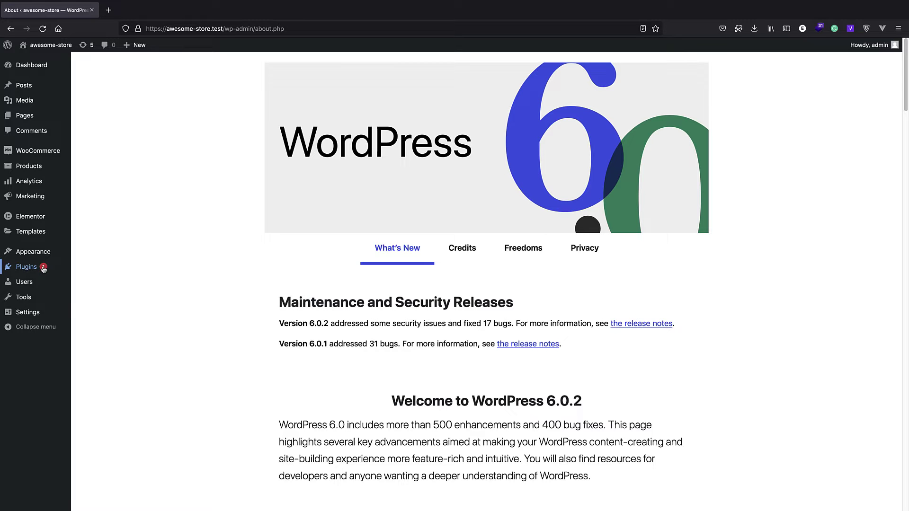
mouse_move(43, 269)
left_click(98, 268)
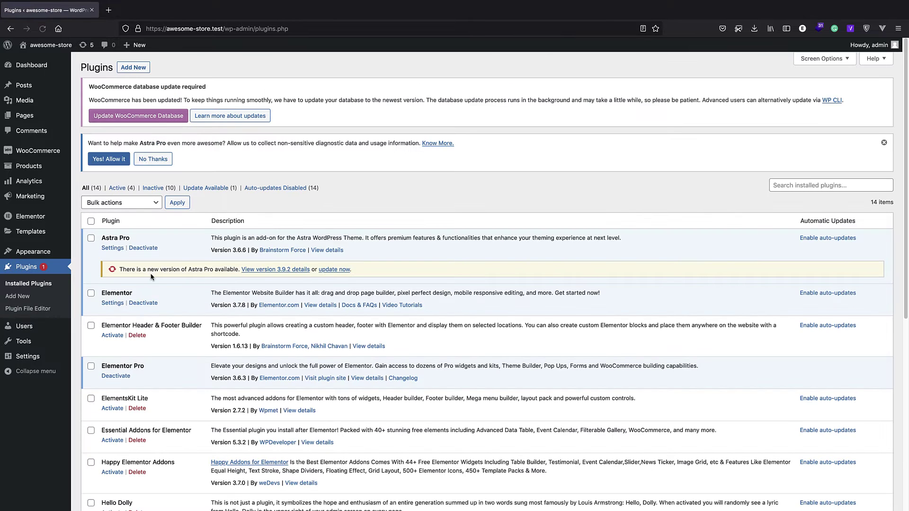
scroll(137, 185, "down", 7)
scroll(137, 311, "down", 1)
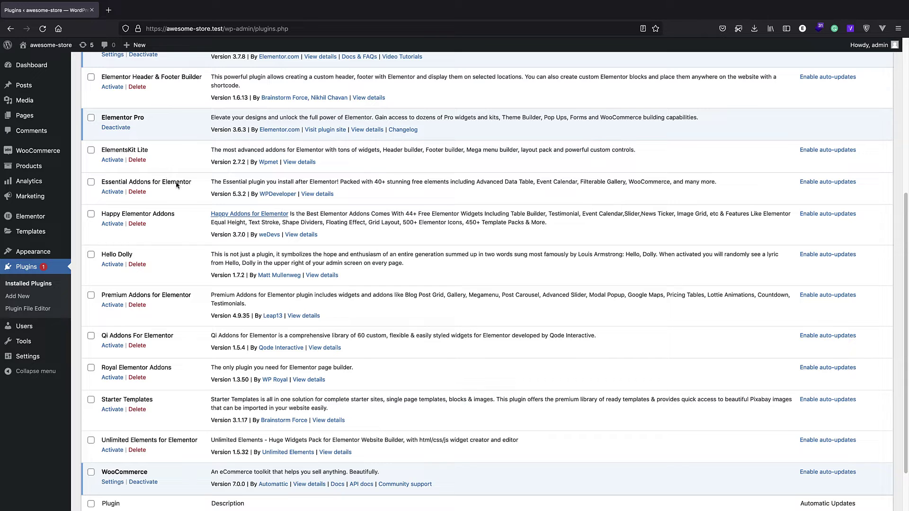
left_click(112, 193)
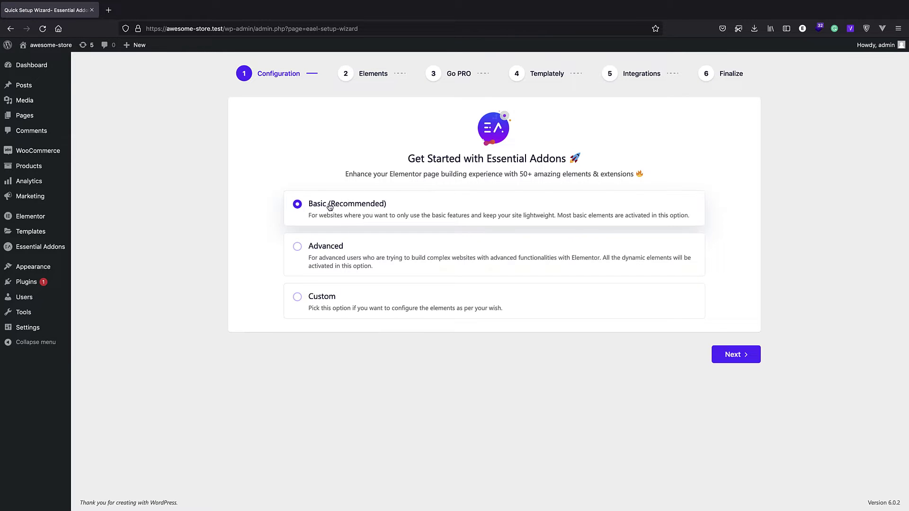
Step: Keep the Basic configuration in the setup wizard and enable the Post Grid, Post Timeline and Advanced Data Table elements
left_click(750, 355)
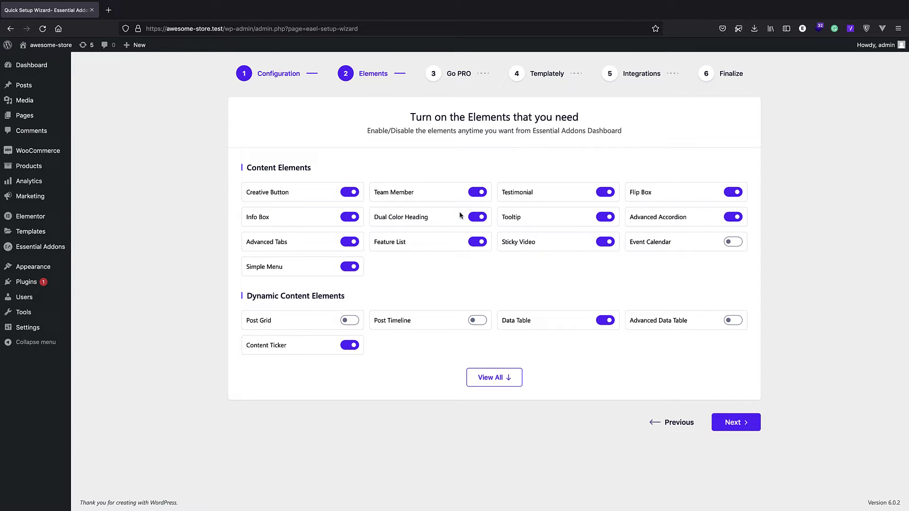
left_click(353, 322)
left_click(475, 320)
left_click(726, 322)
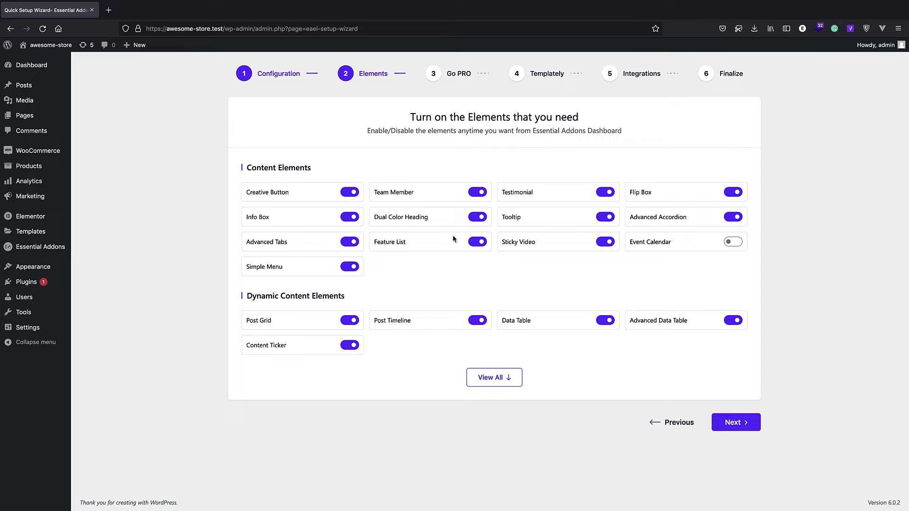
left_click(728, 426)
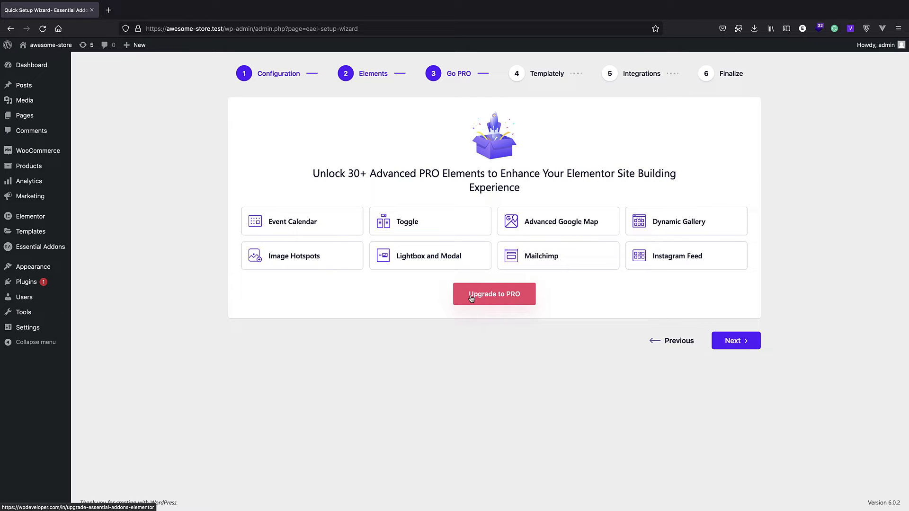
Step: Go through the remaining Essential Addons wizard pages without upgrading or installing any extra plugin, and finish the setup
left_click(729, 341)
left_click(742, 293)
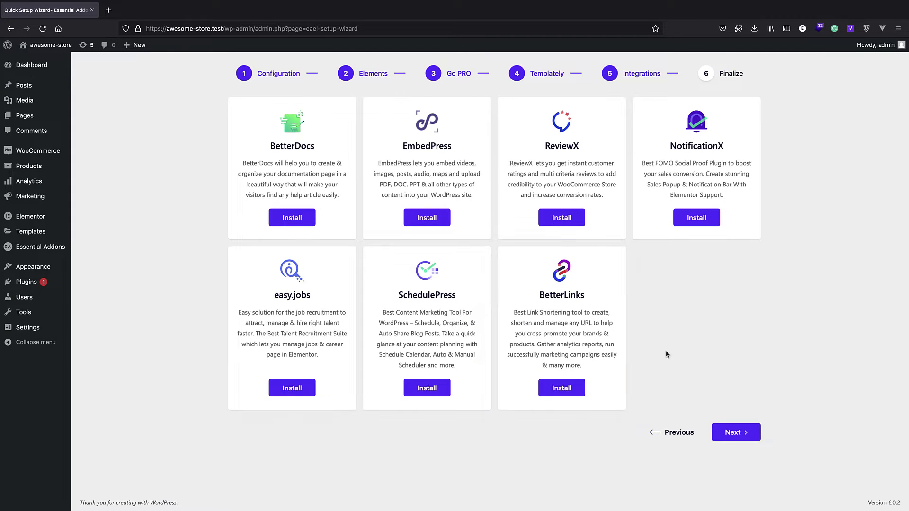
left_click(722, 439)
left_click(453, 336)
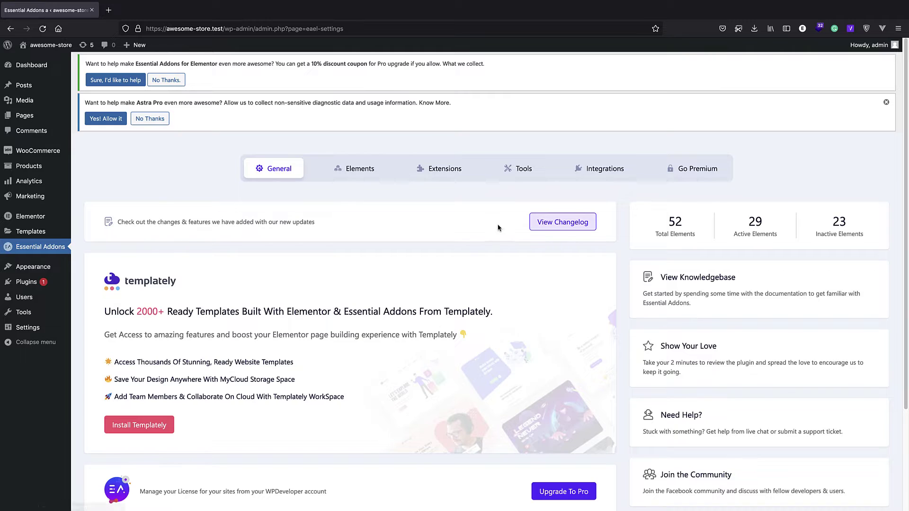
Step: Open the store's home page in the Elementor editor
double_click(674, 223)
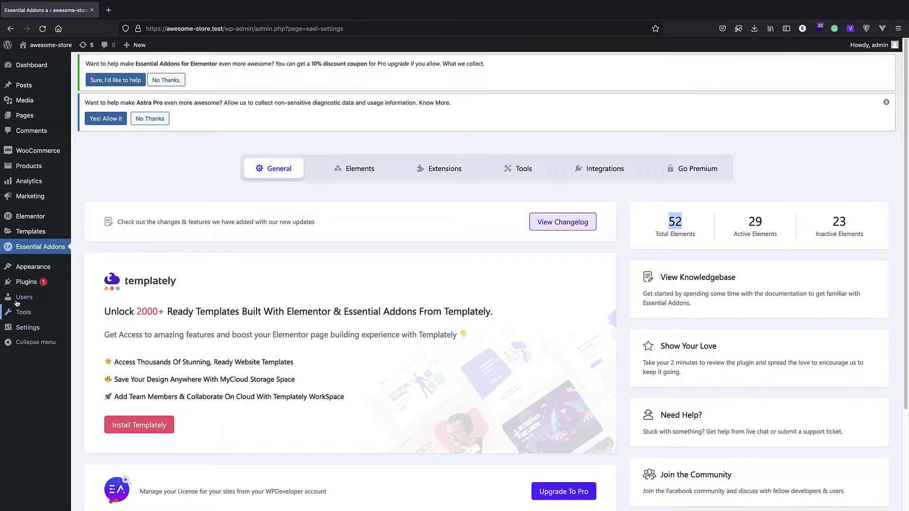
left_click(47, 45)
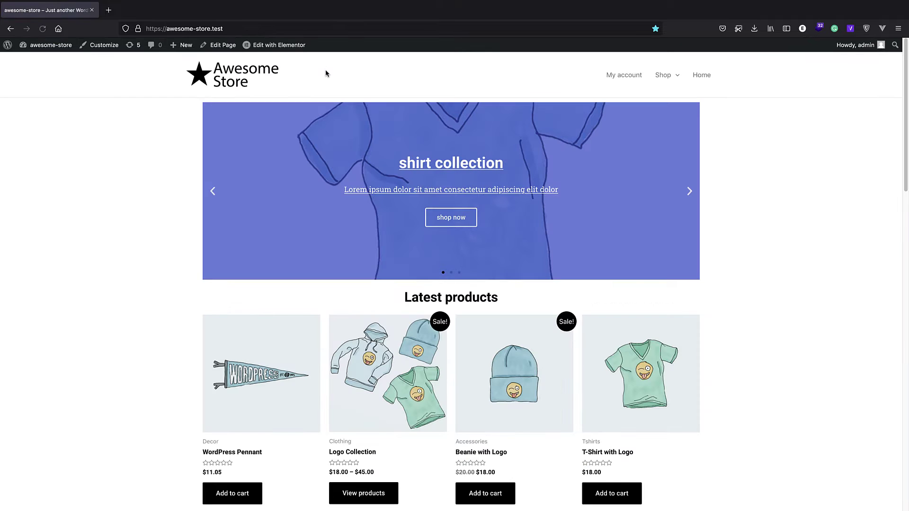
left_click(278, 51)
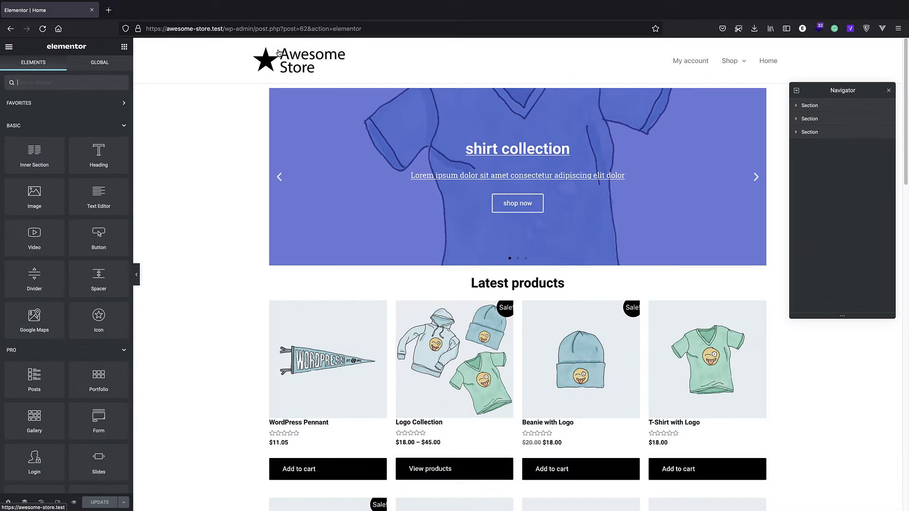
Step: Collapse the widget categories above Essential Addons and dock the Navigator at the edge of the editor
left_click(122, 126)
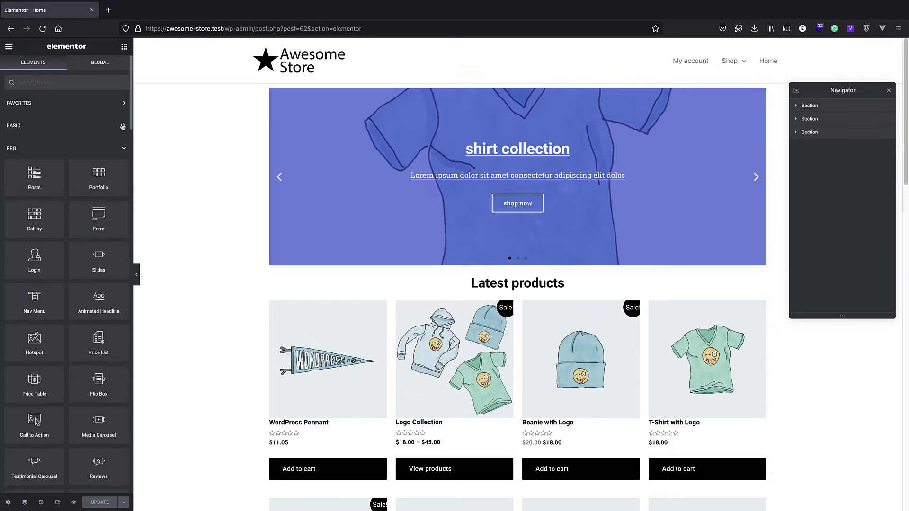
left_click(124, 149)
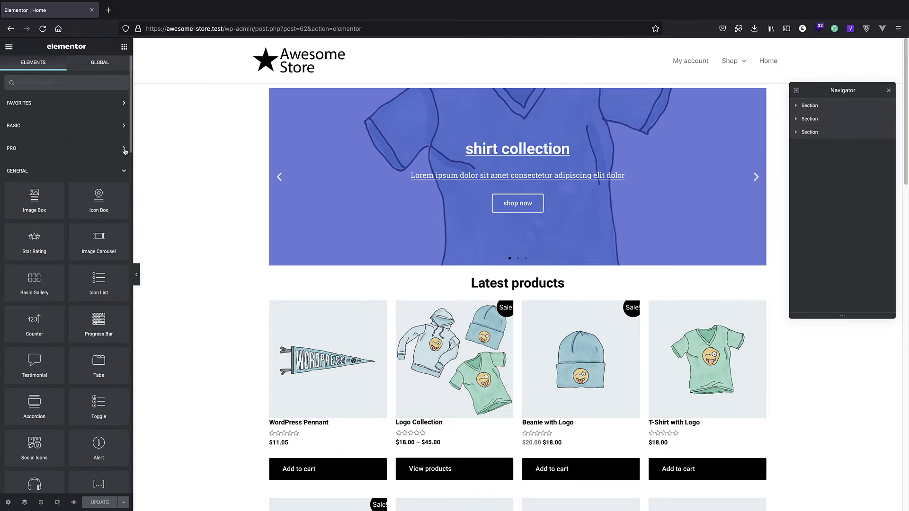
left_click(124, 172)
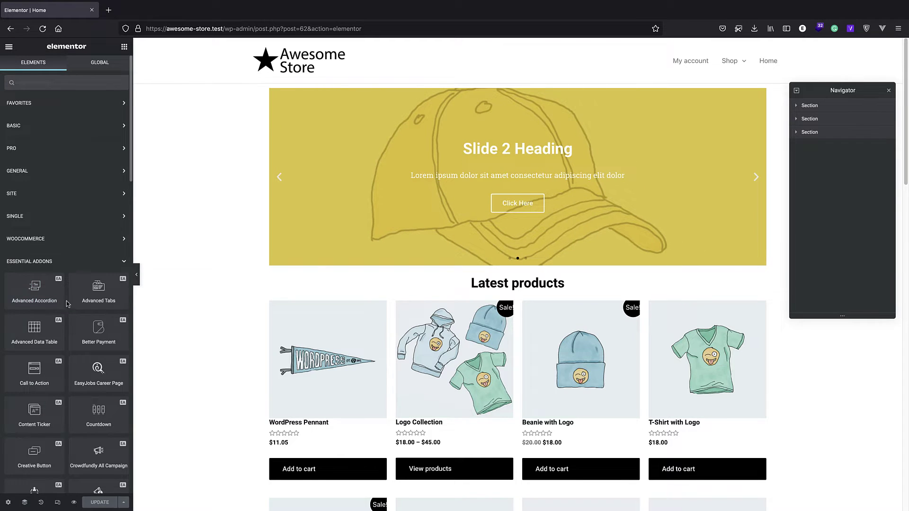
left_click_drag(824, 91, 899, 75)
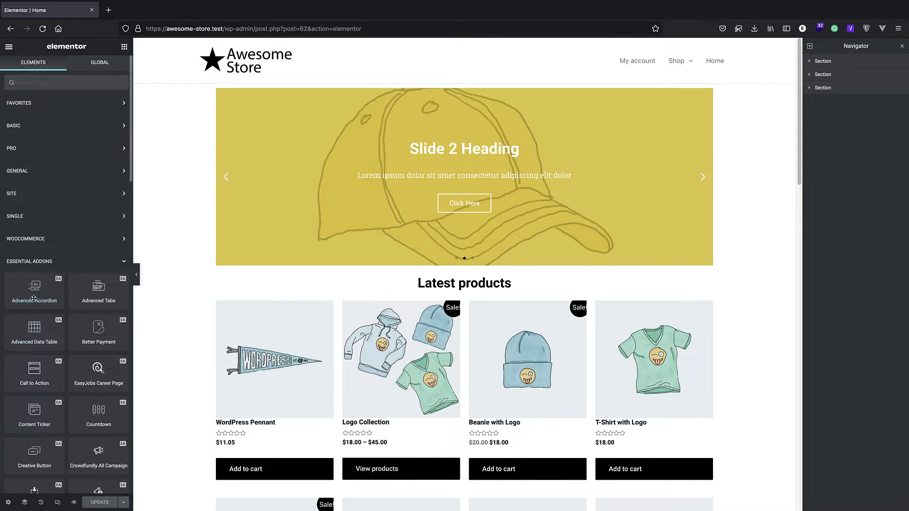
Step: Add an Advanced Accordion widget above the home page slides and try expanding its accordion tabs, ending with the third
scroll(38, 294, "down", 1)
left_click_drag(38, 282, 438, 88)
left_click(227, 119)
left_click(228, 98)
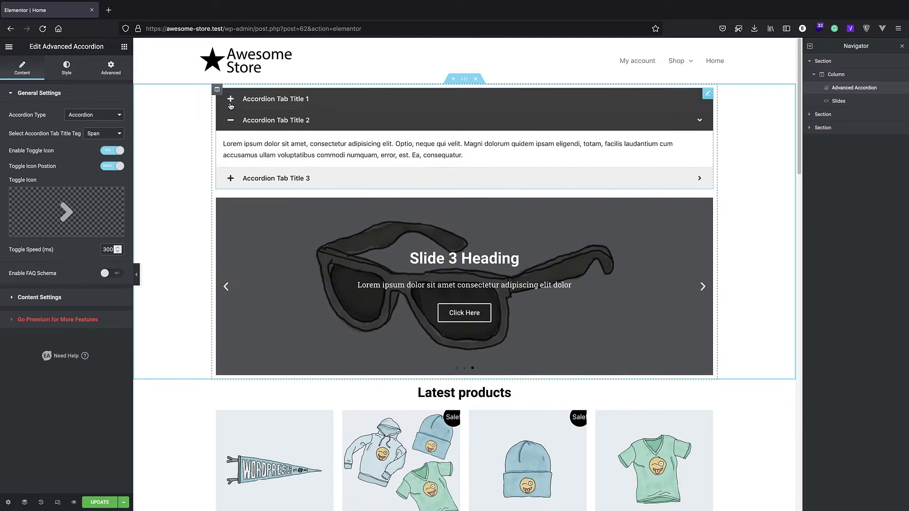
left_click(227, 184)
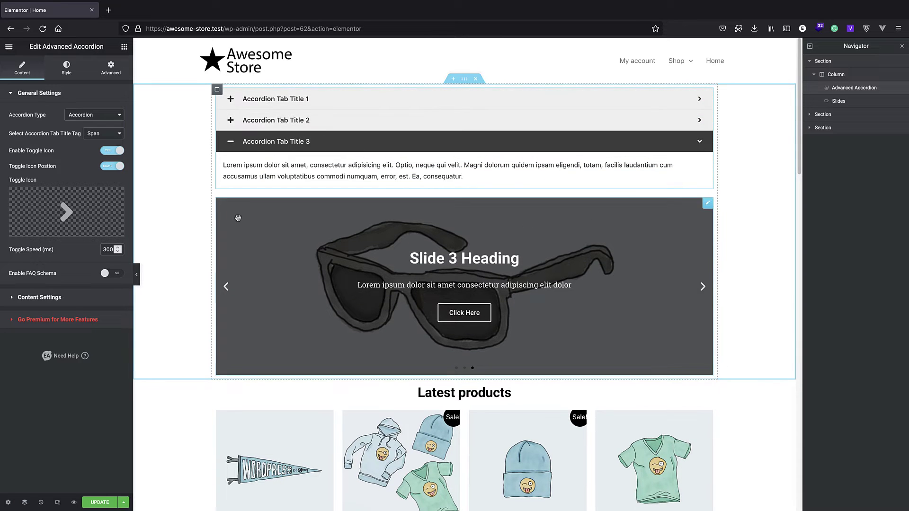
Step: Add an Advanced Tabs widget above the accordion and preview its second and third tabs
left_click(124, 47)
scroll(70, 233, "down", 1)
left_click_drag(99, 275, 374, 92)
left_click(468, 103)
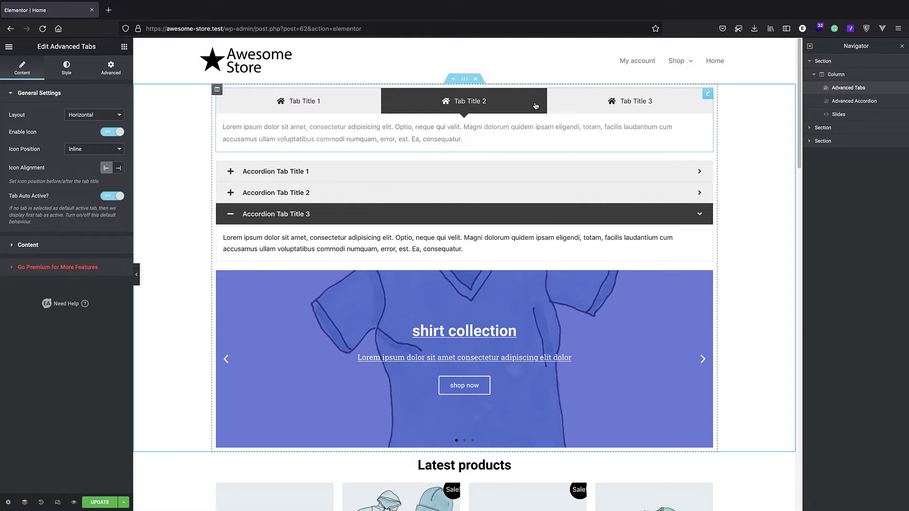
left_click(629, 104)
Step: Add the Essential Addons Countdown widget above the Advanced Tabs widget
left_click(124, 47)
scroll(23, 246, "down", 1)
scroll(22, 247, "down", 2)
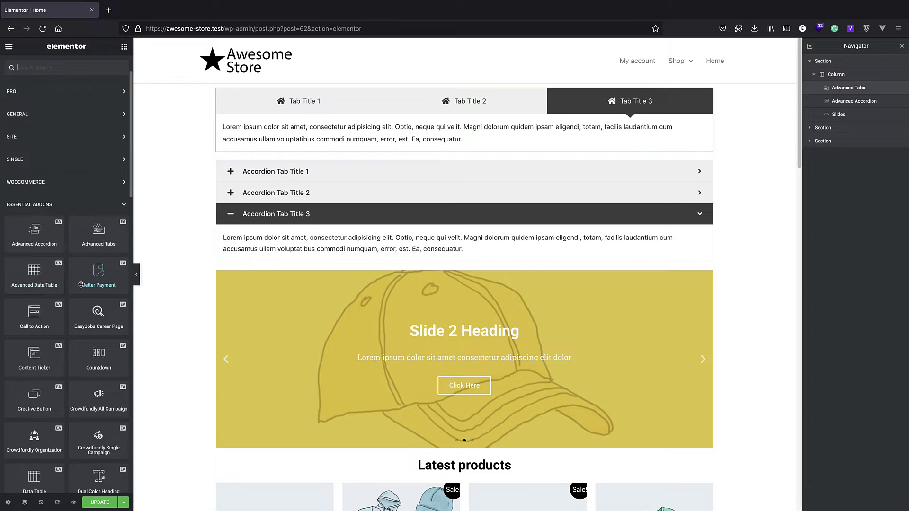
scroll(80, 283, "down", 4)
left_click_drag(15, 308, 258, 131)
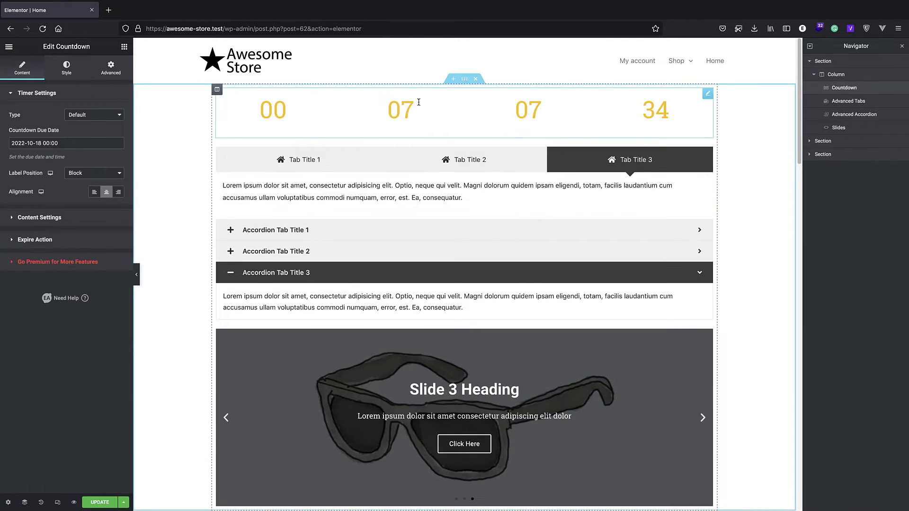
Step: Look through the remaining Essential Addons widgets and add the Call to Action widget above the countdown
left_click(124, 46)
scroll(63, 260, "down", 5)
scroll(62, 284, "down", 5)
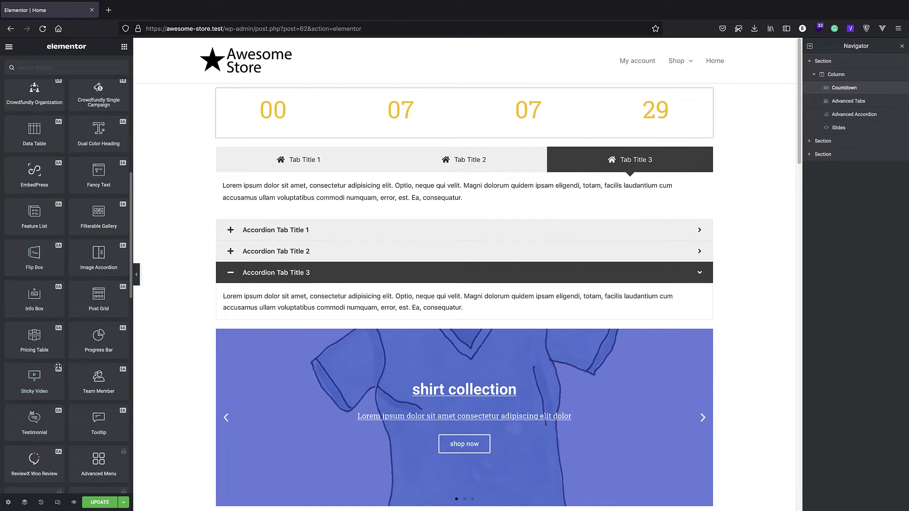
scroll(110, 321, "down", 3)
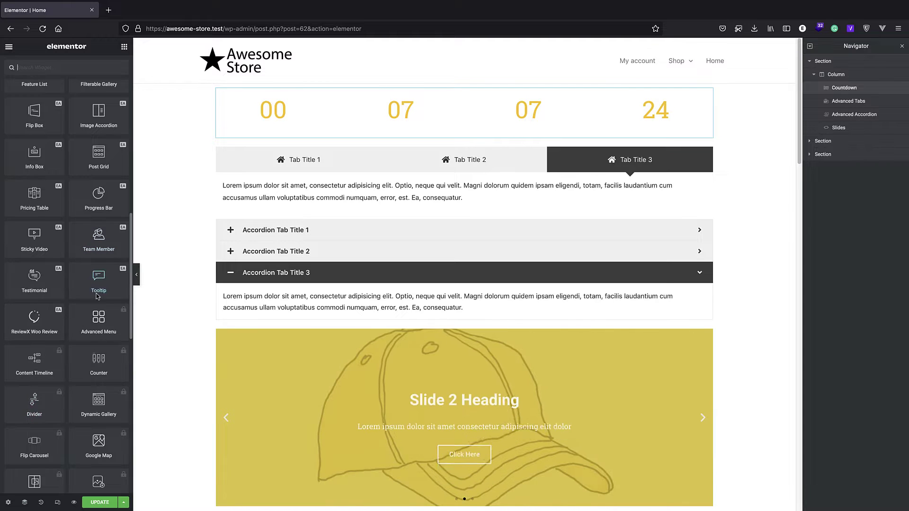
scroll(103, 317, "down", 3)
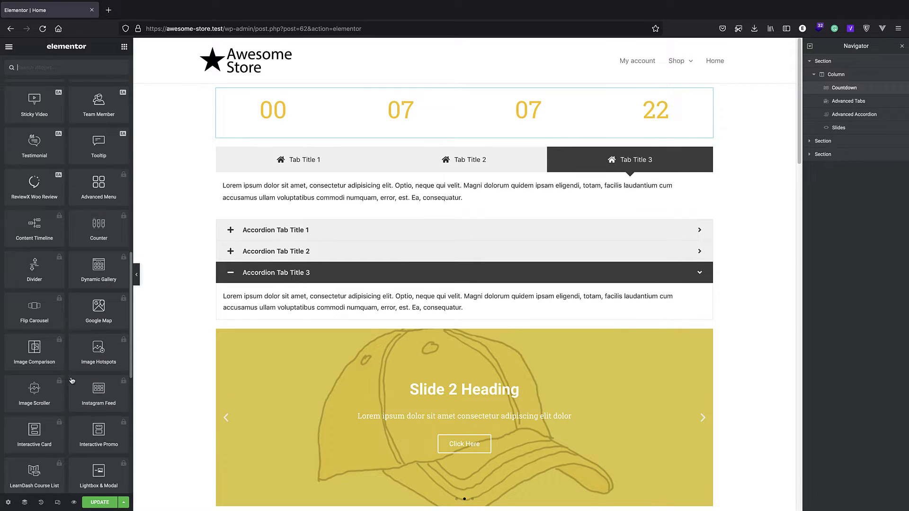
scroll(83, 400, "up", 12)
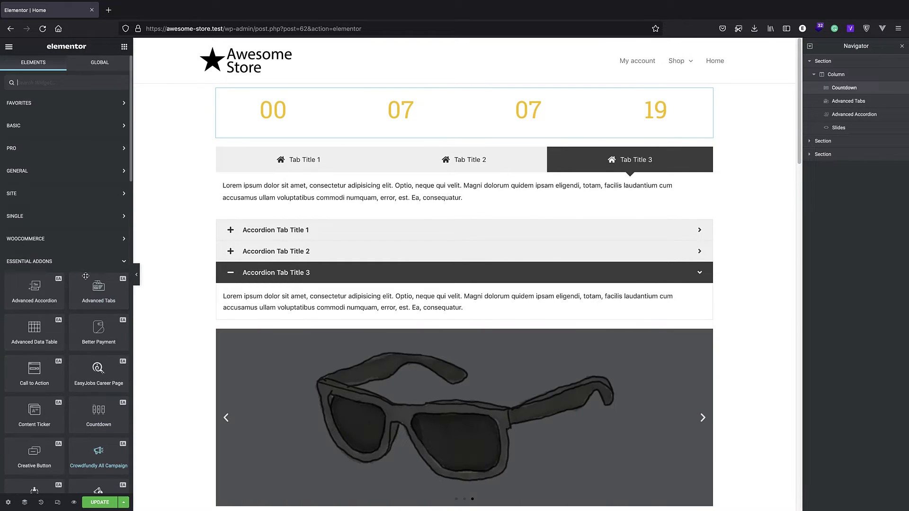
left_click_drag(34, 371, 407, 110)
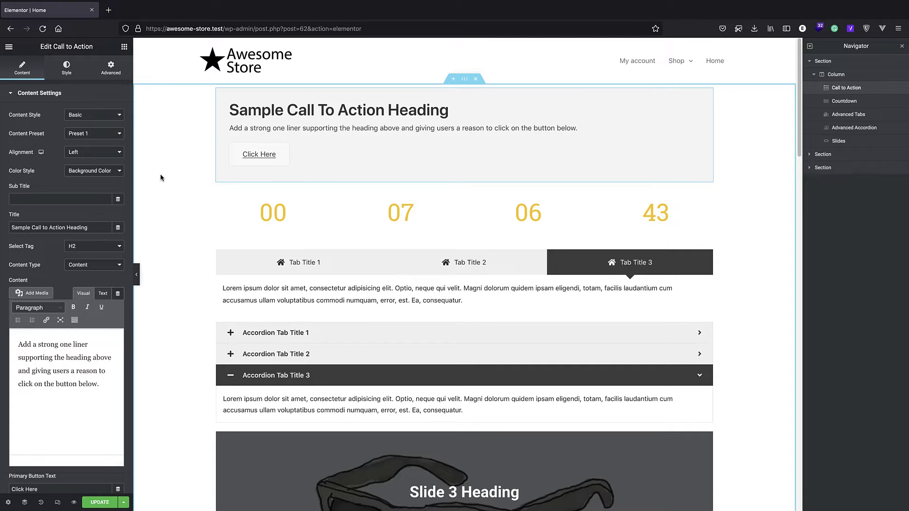
left_click(113, 503)
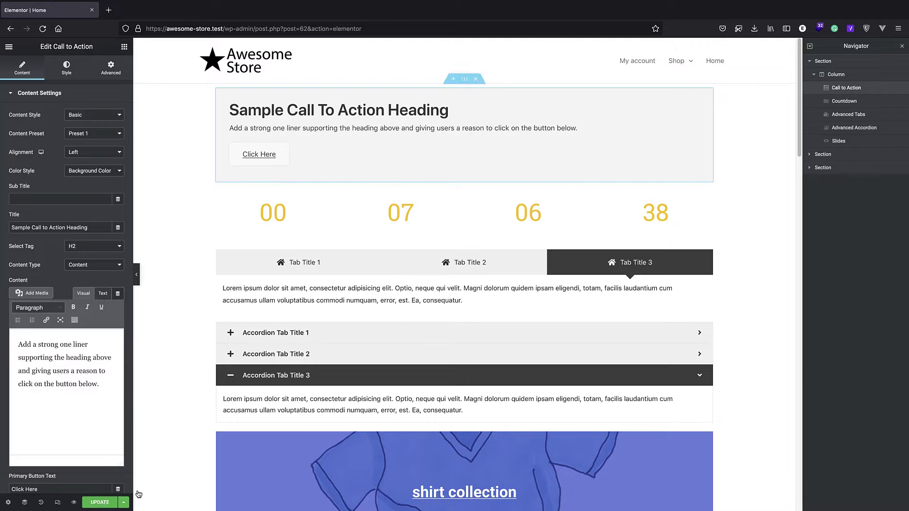
left_click(124, 47)
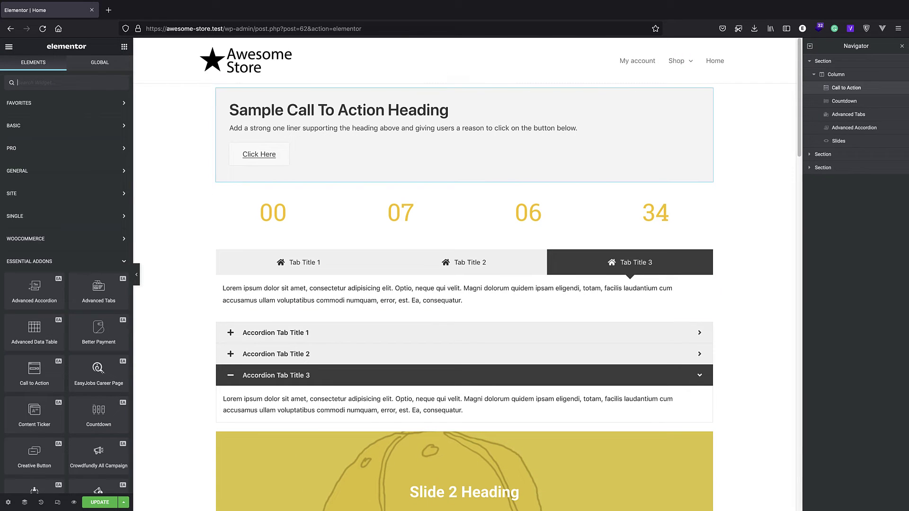
left_click_drag(369, 31, 225, 32)
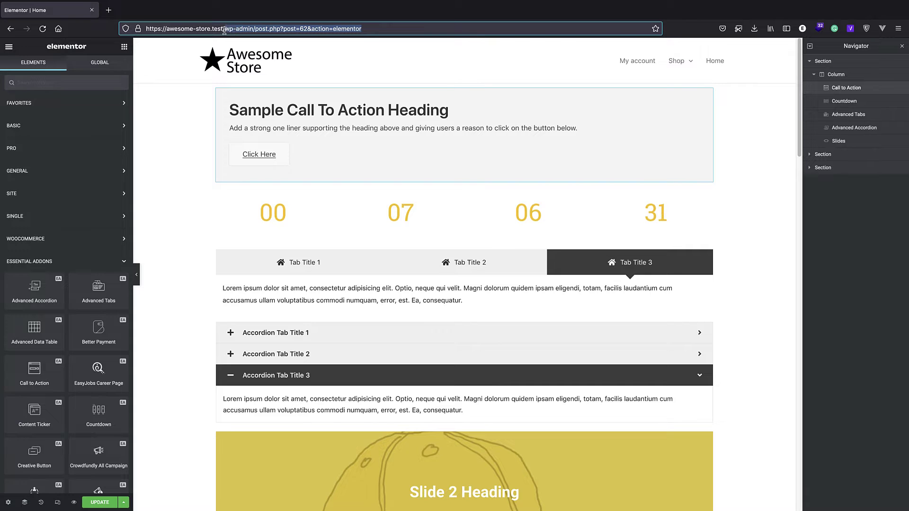
key("Delete")
key("Return")
left_click(505, 291)
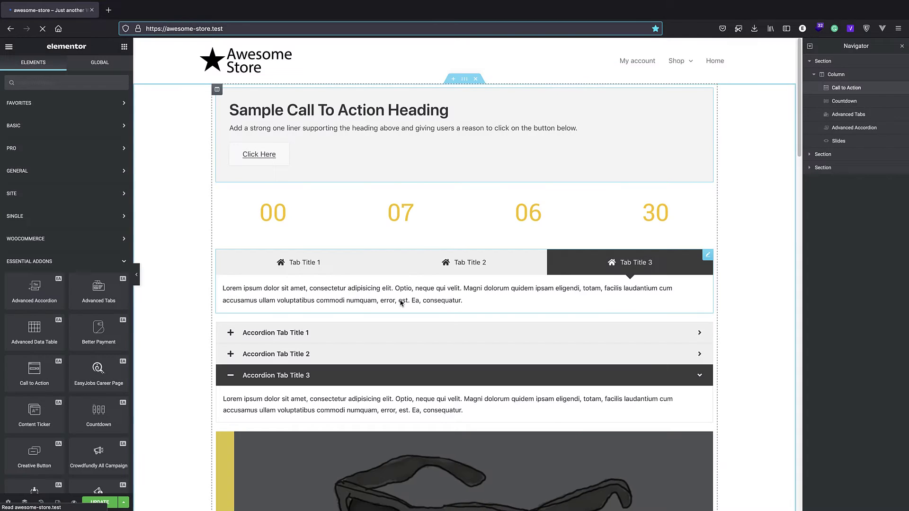
Step: Deactivate the Essential Addons for Elementor plugin from the site's installed plugins
left_click(7, 45)
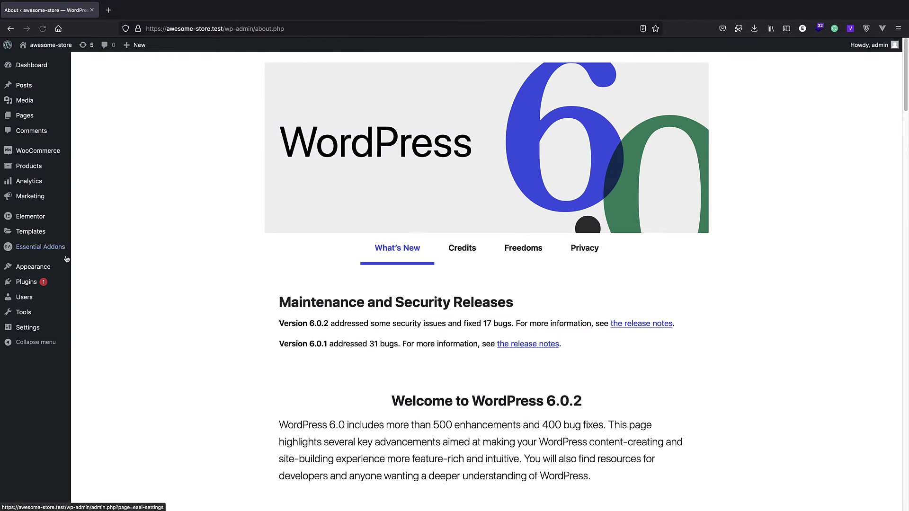
mouse_move(78, 286)
left_click(113, 284)
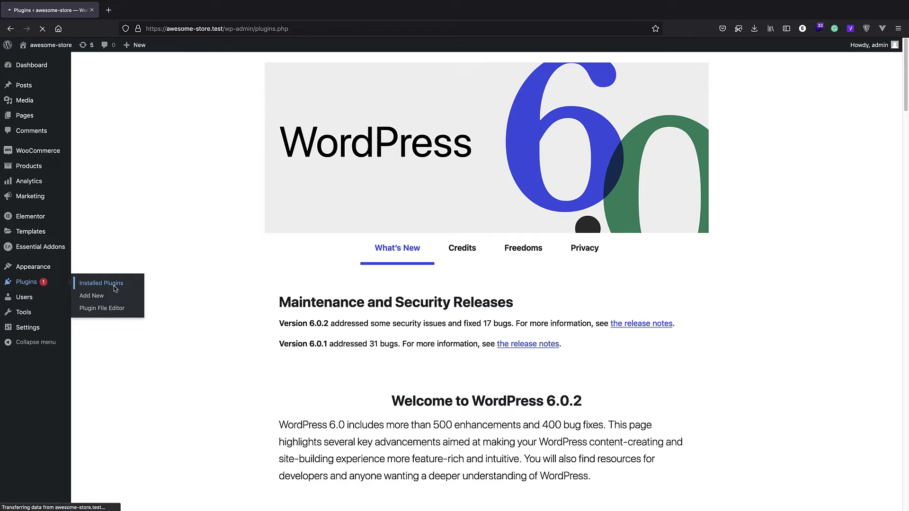
scroll(219, 301, "down", 10)
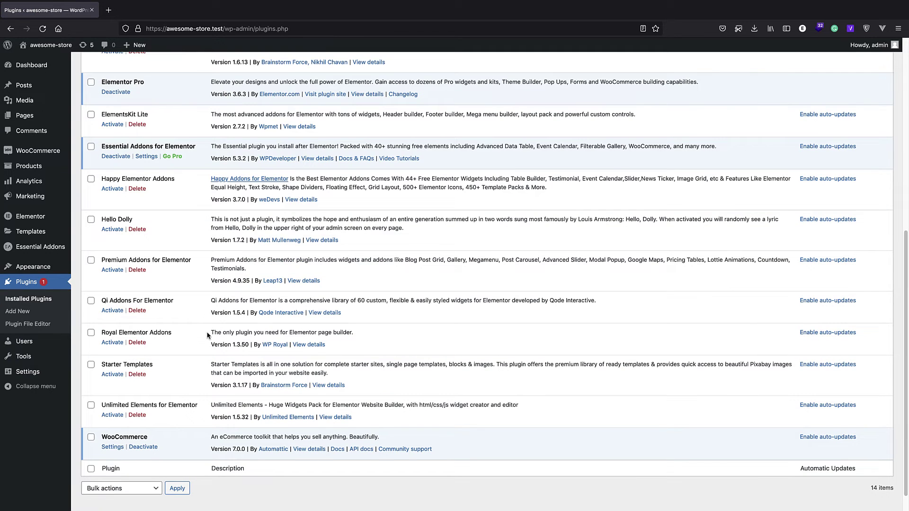
scroll(219, 239, "up", 1)
left_click(115, 189)
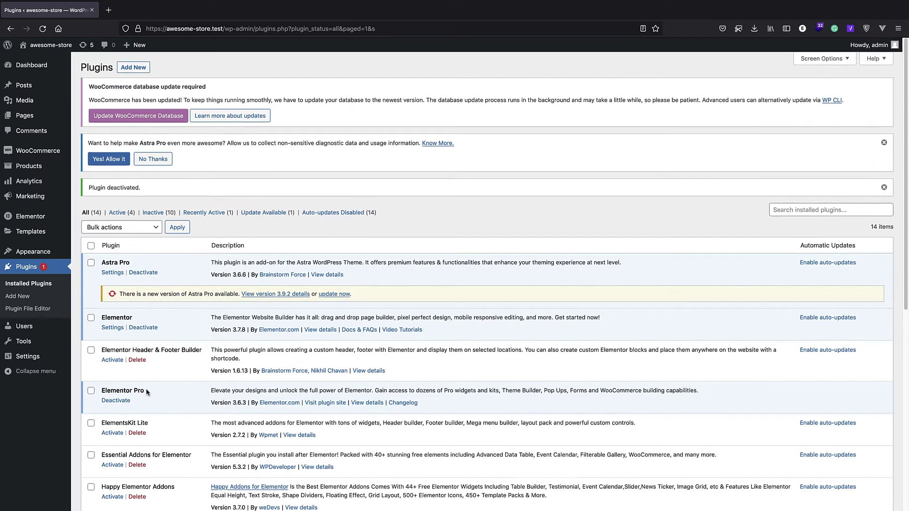
Step: Activate the Royal Elementor Addons plugin and allow its security and feature update notifications and diagnostic tracking
scroll(167, 353, "down", 3)
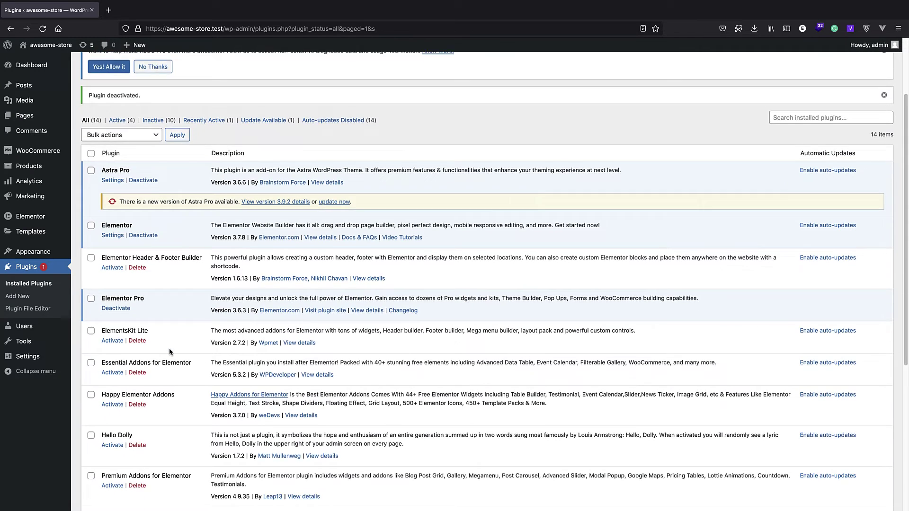
scroll(169, 350, "down", 2)
left_click(113, 480)
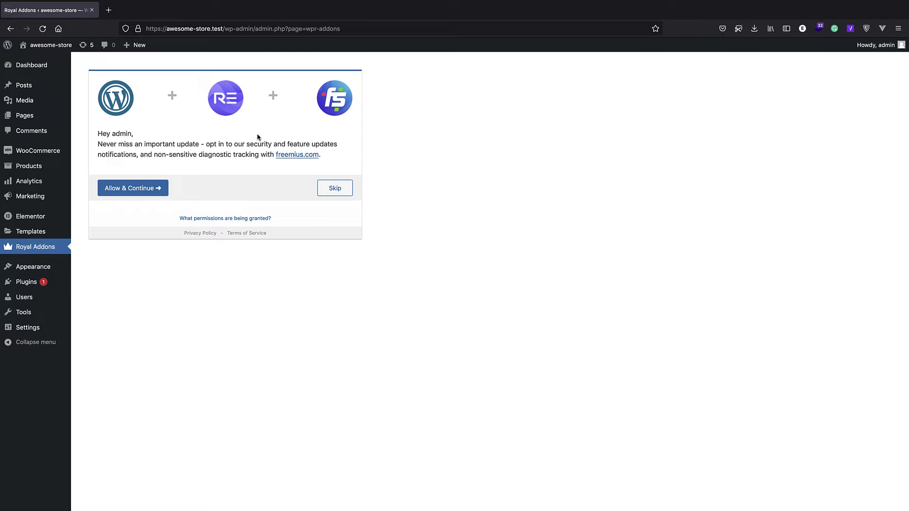
left_click(146, 189)
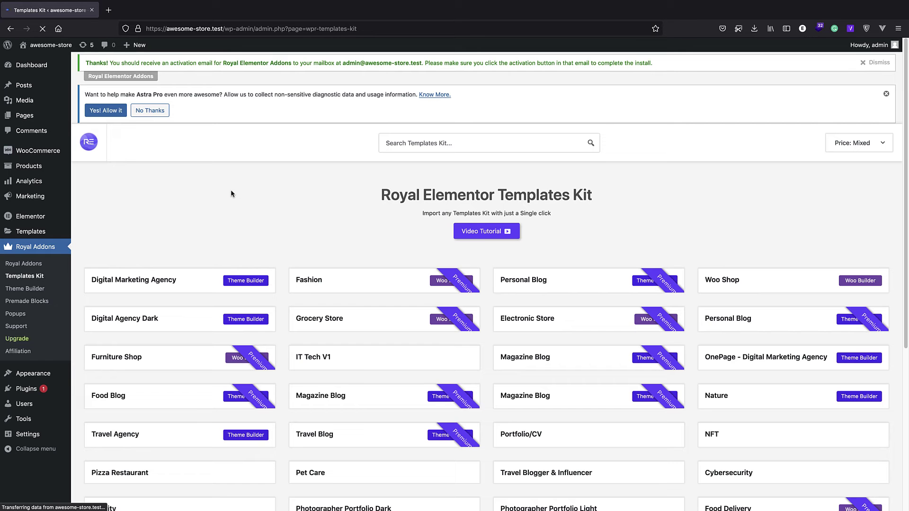
Step: Look through the templates offered in the Royal Elementor Templates Kit
scroll(458, 239, "down", 2)
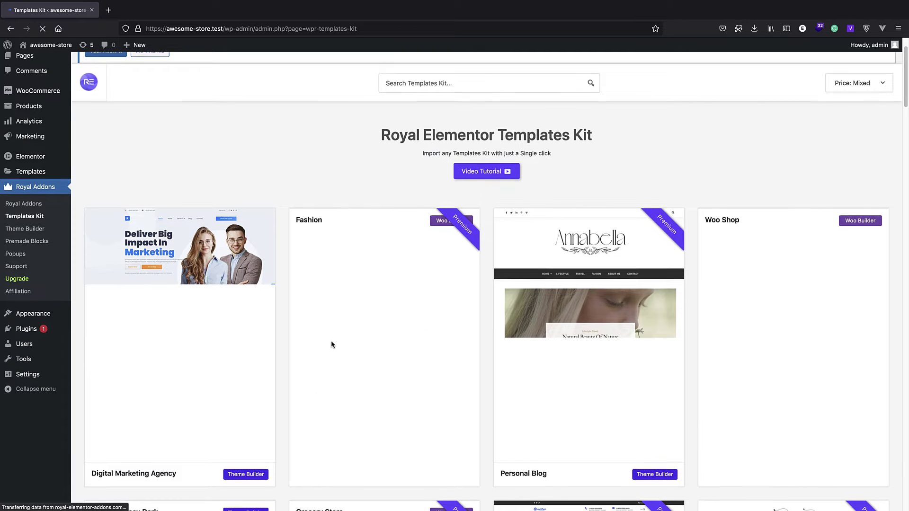
scroll(359, 347, "down", 1)
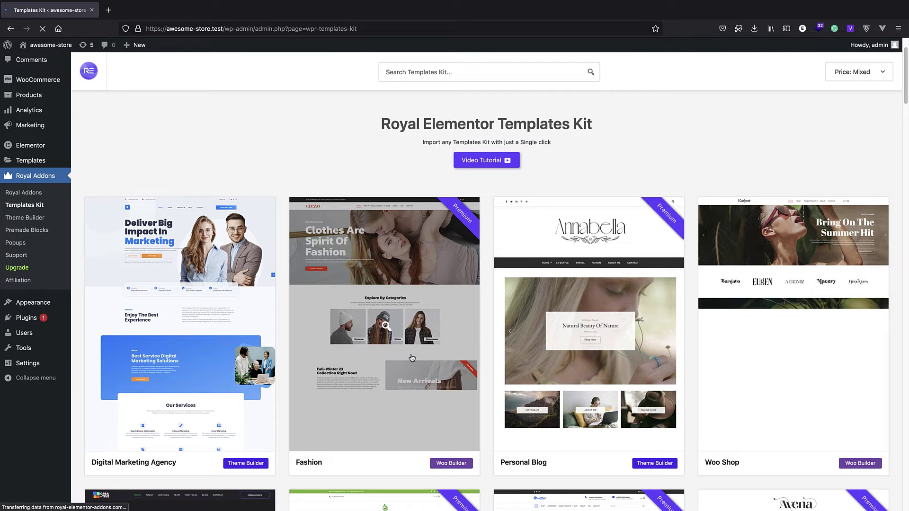
scroll(388, 294, "down", 4)
scroll(388, 294, "down", 2)
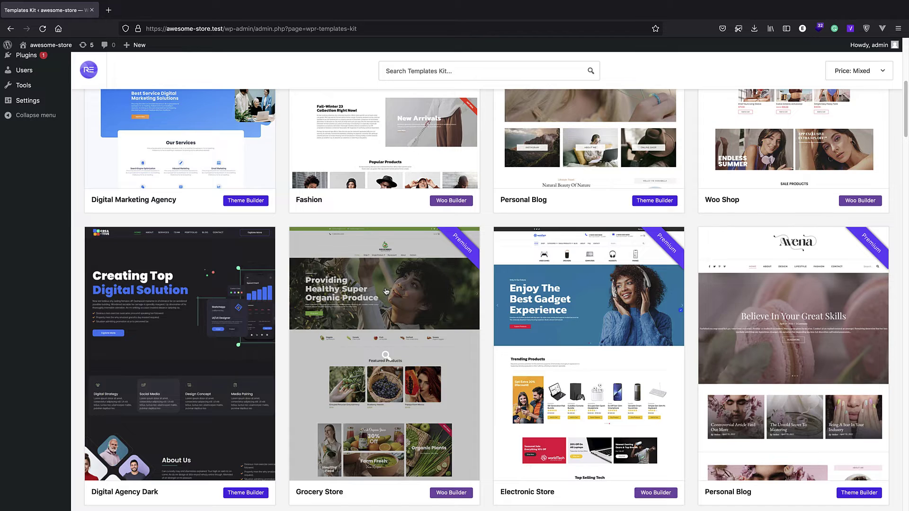
scroll(386, 291, "down", 6)
scroll(343, 218, "up", 5)
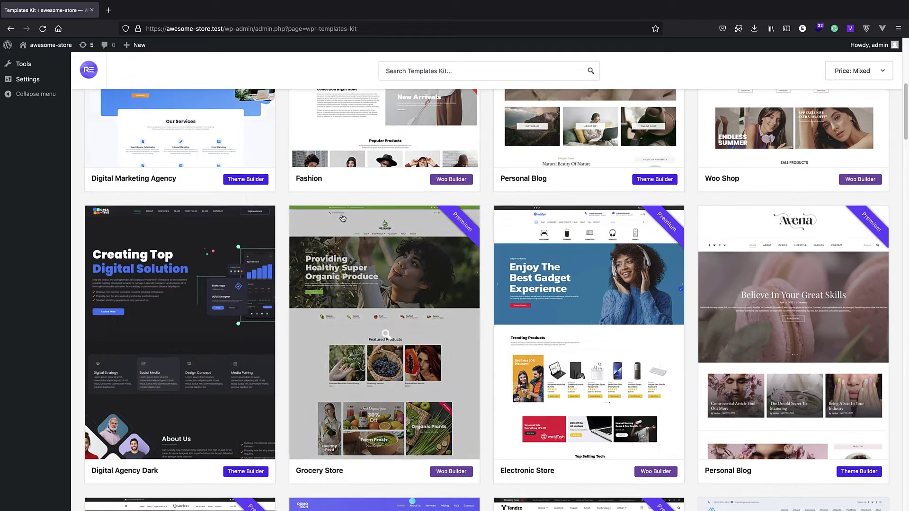
scroll(343, 218, "up", 8)
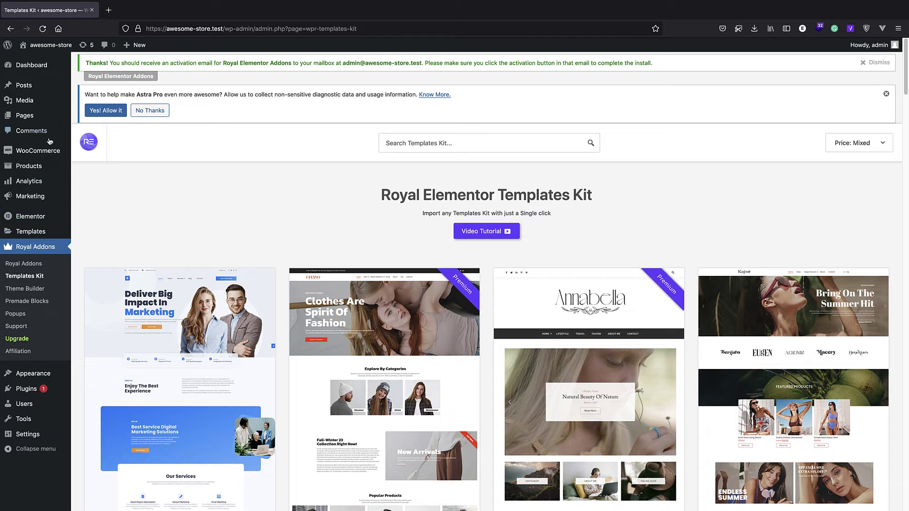
Step: Open the store's front page in Elementor and add the Royal Addons Countdown widget above the slider
left_click(54, 46)
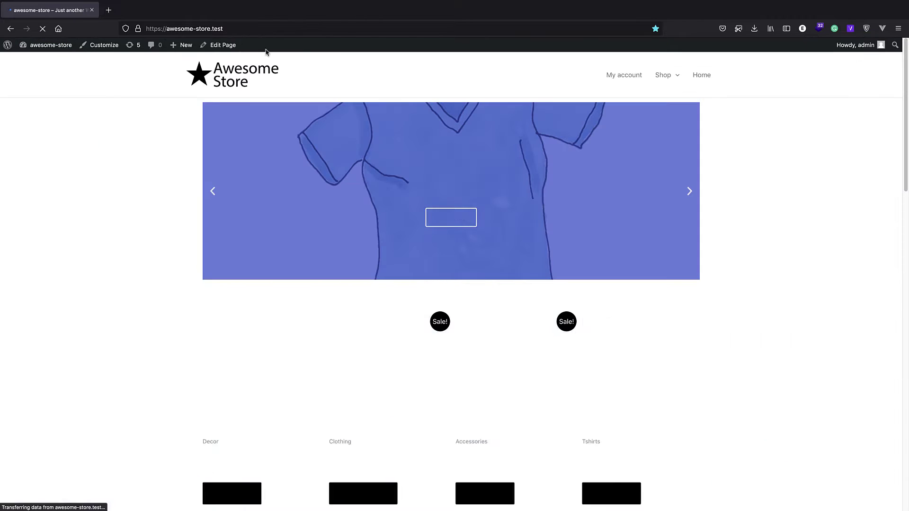
left_click(260, 46)
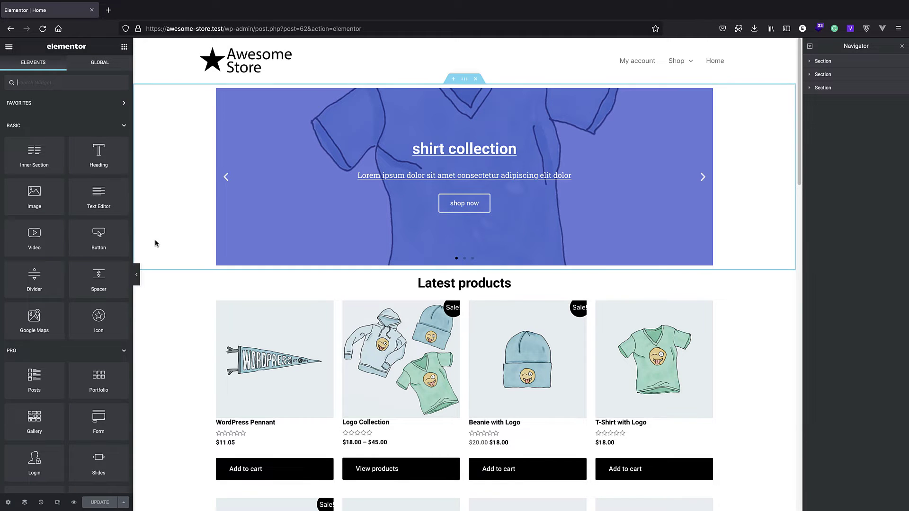
left_click(124, 126)
left_click(123, 148)
left_click(123, 168)
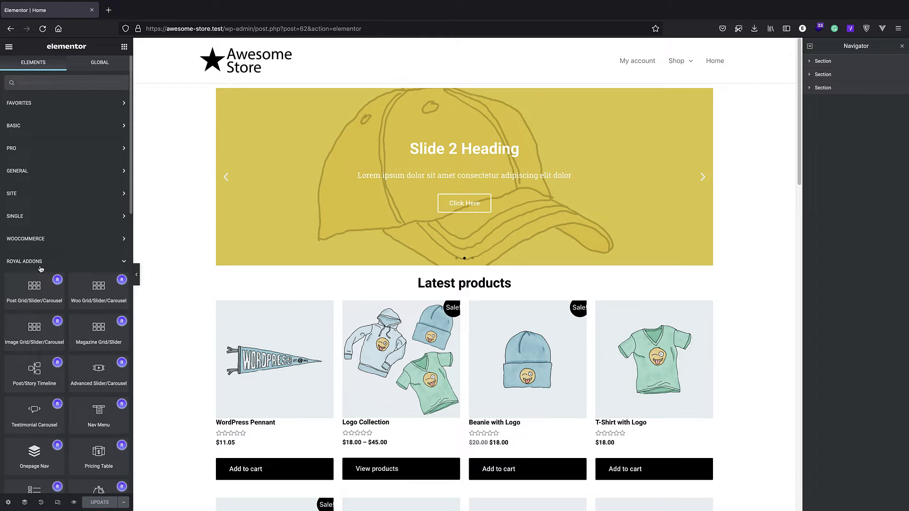
scroll(71, 317, "down", 3)
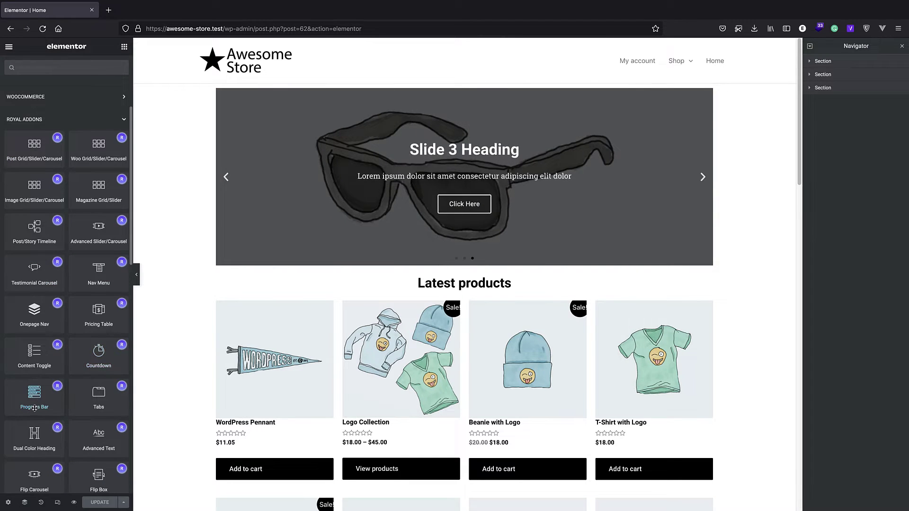
left_click_drag(98, 356, 349, 88)
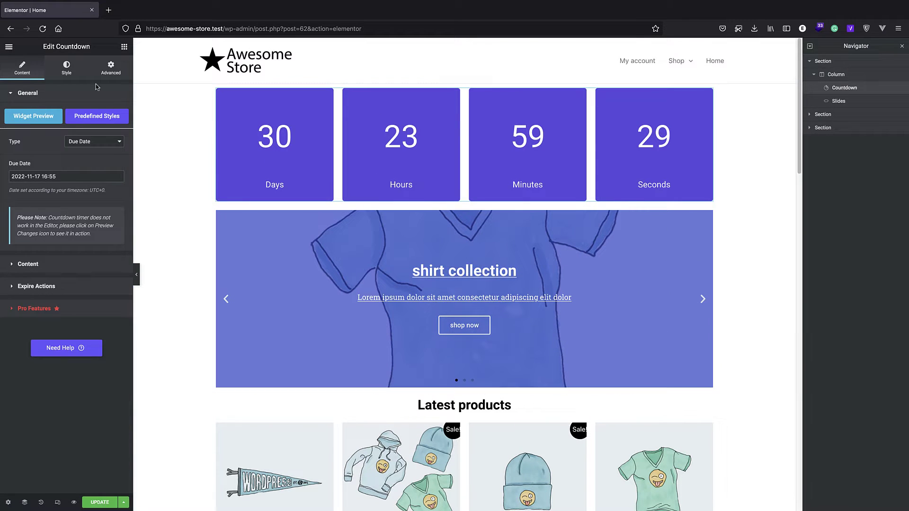
Step: Add the Royal Addons Post/Story Timeline widget between the countdown and the slider, and look over its layout and Timeline Items settings
left_click(124, 47)
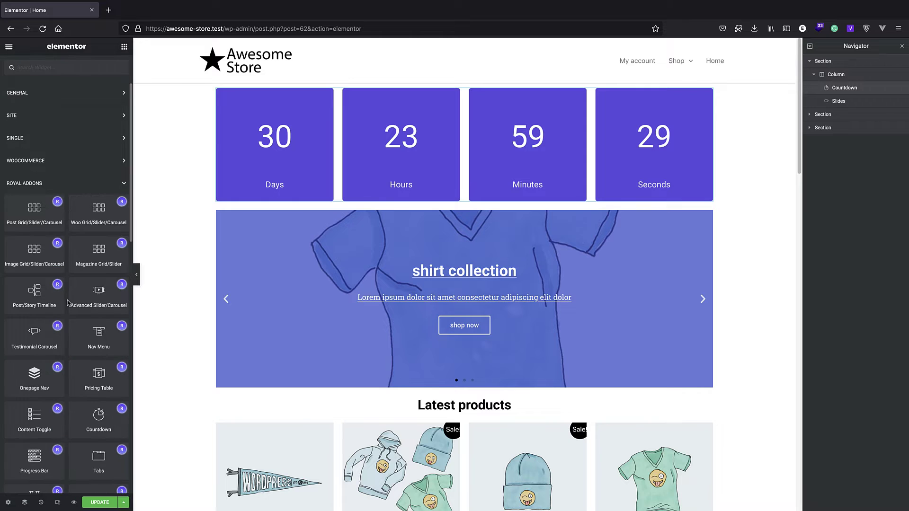
scroll(76, 331, "down", 1)
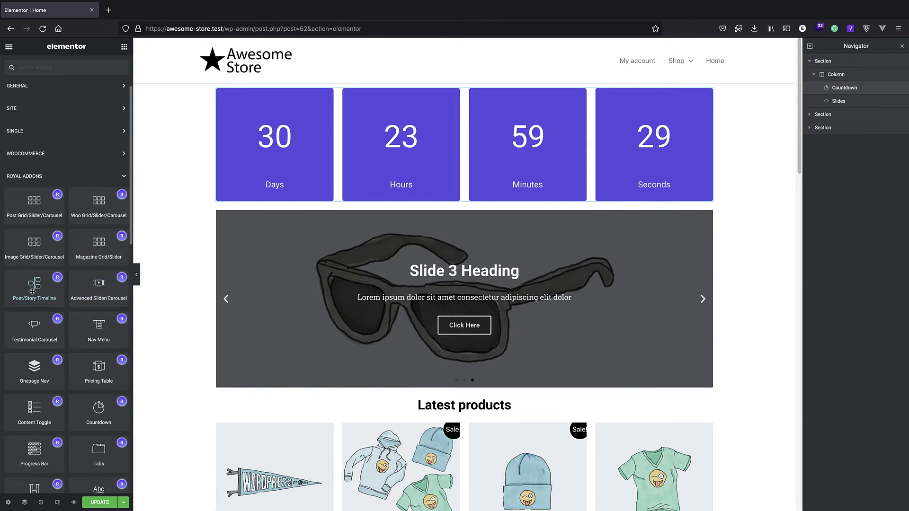
left_click_drag(27, 299, 374, 211)
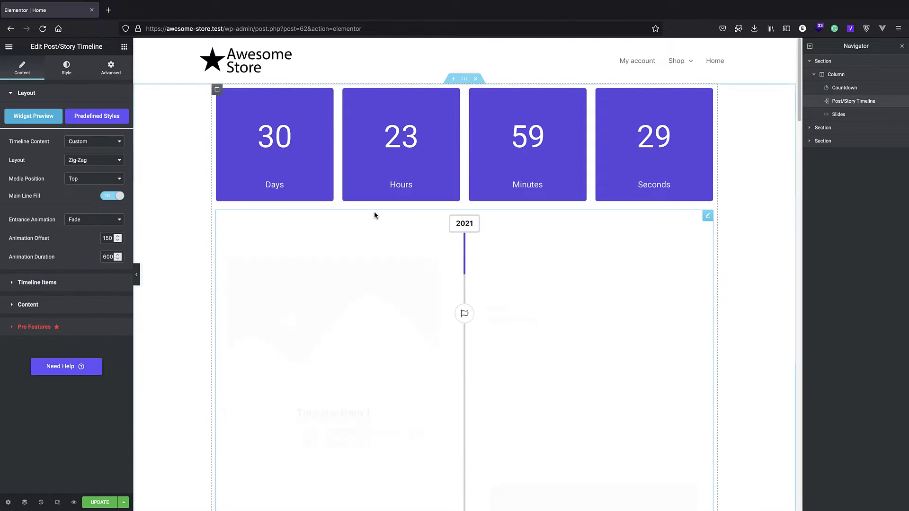
scroll(443, 276, "down", 20)
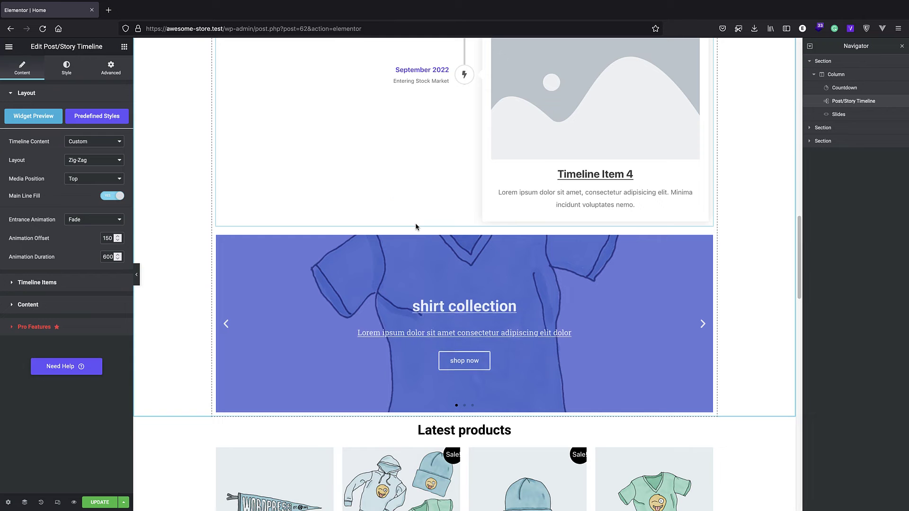
left_click(37, 287)
scroll(464, 272, "up", 6)
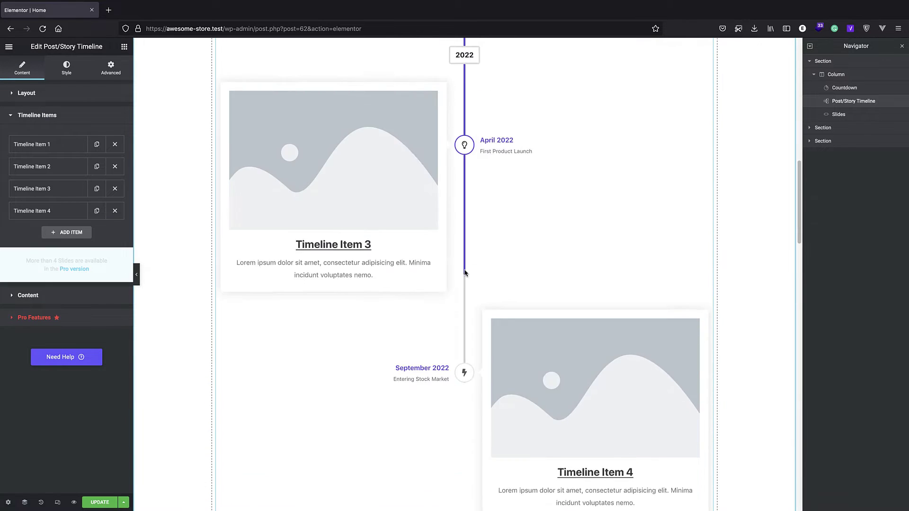
scroll(464, 273, "up", 10)
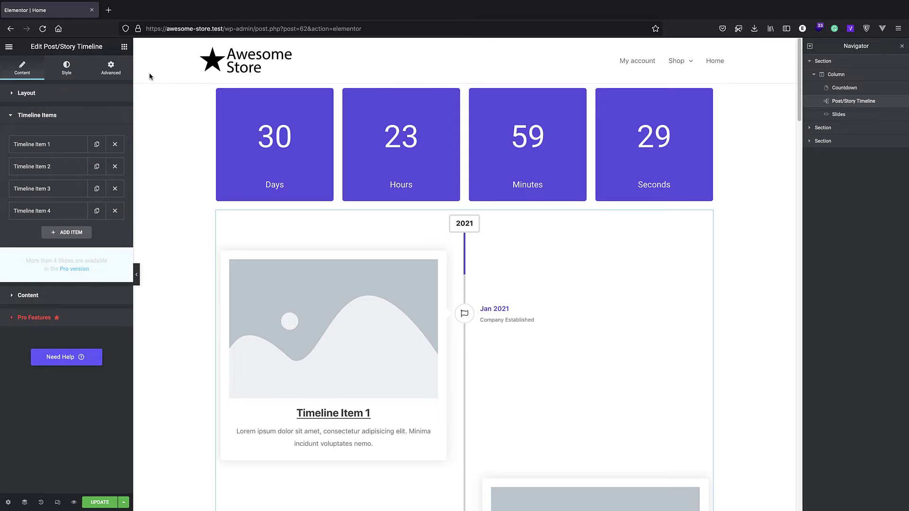
left_click_drag(382, 30, 223, 32)
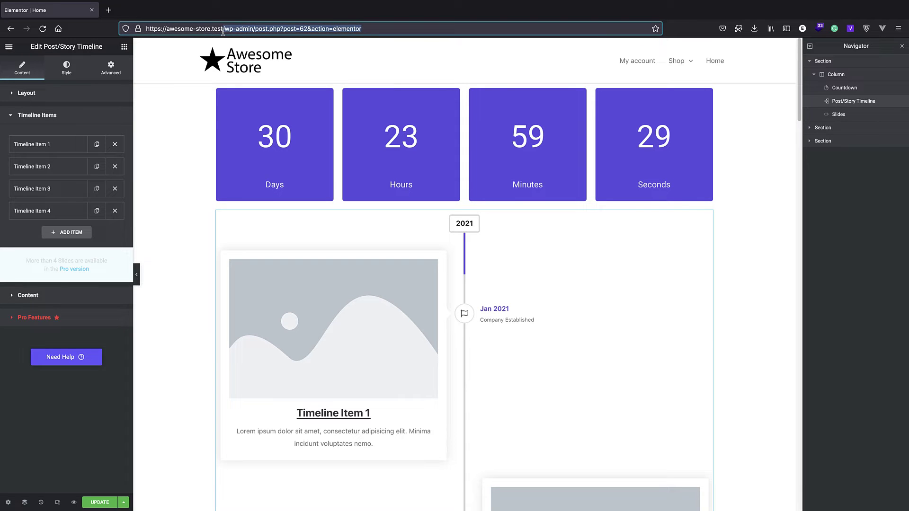
key("BackSpace")
key("Return")
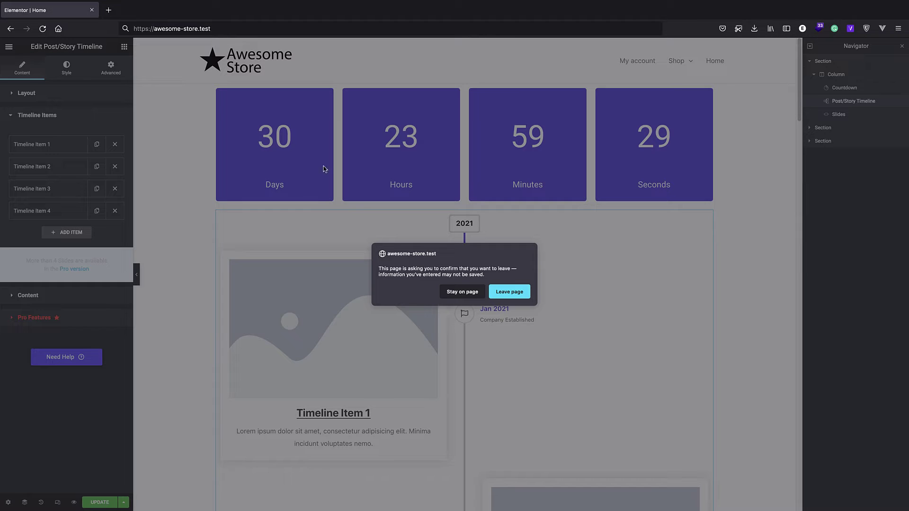
left_click(508, 293)
Step: Deactivate Royal Elementor Addons from the site's installed plugins, giving the reason "It's a temporary deactivation. I'm just debugging an issue."
mouse_move(8, 45)
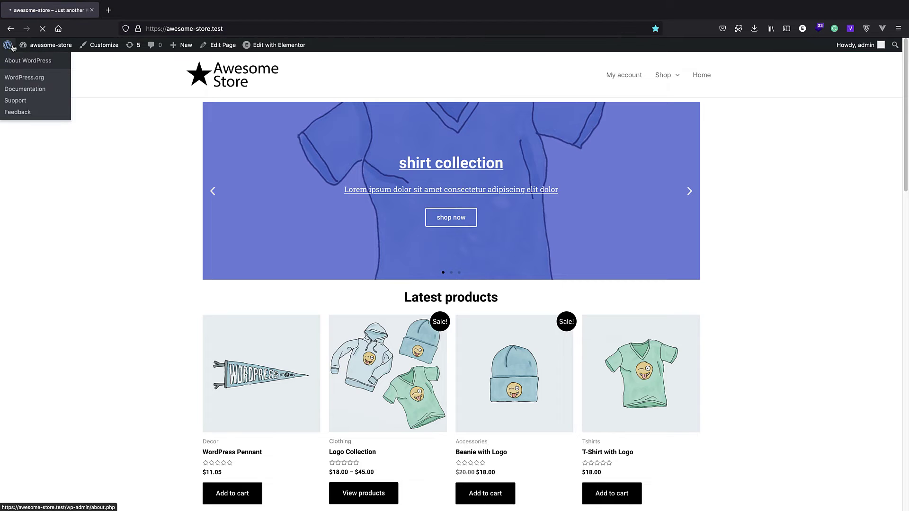
left_click(19, 62)
mouse_move(56, 283)
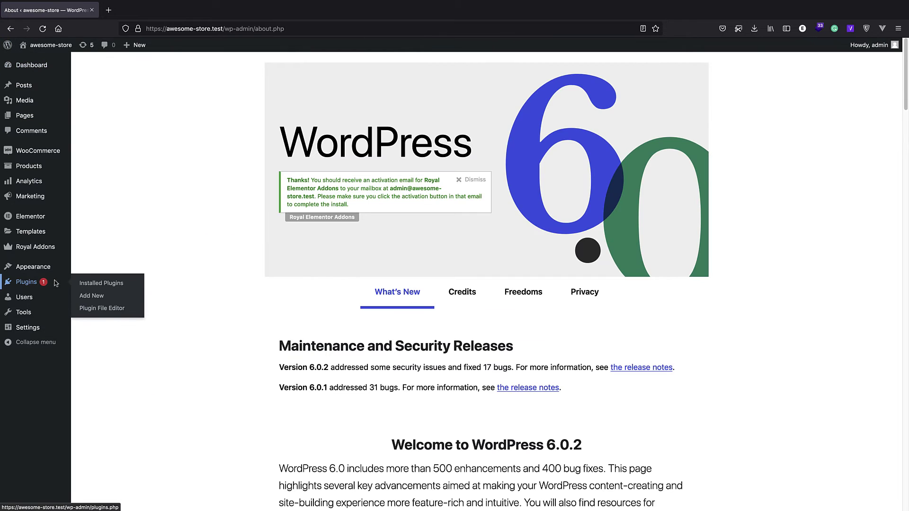
left_click(107, 282)
scroll(219, 294, "down", 7)
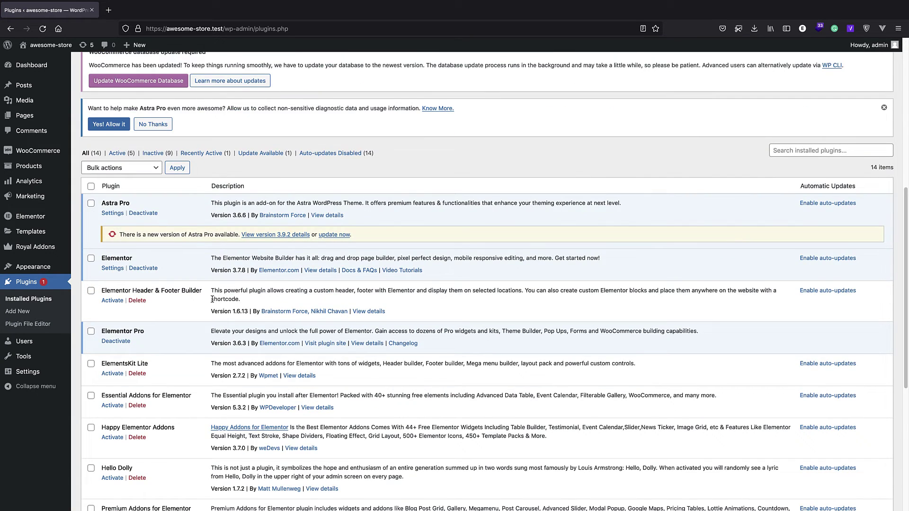
scroll(212, 299, "down", 4)
left_click(126, 408)
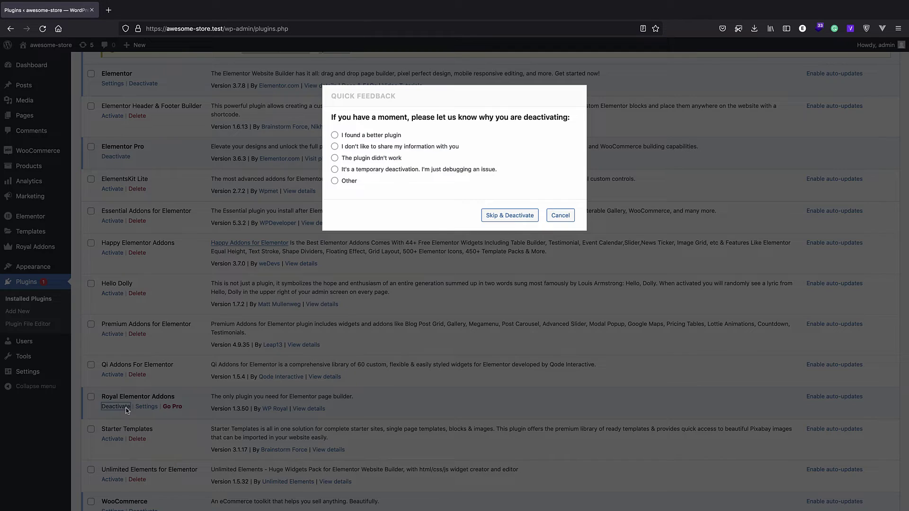
left_click(339, 183)
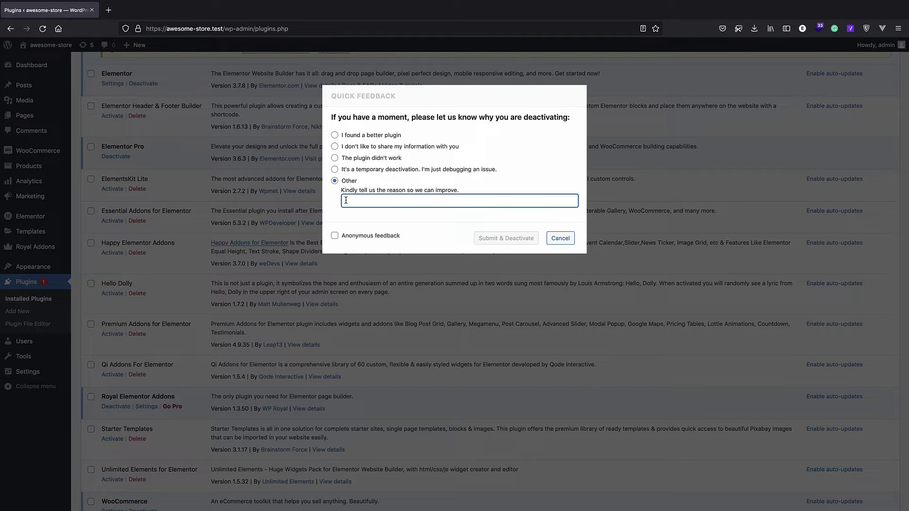
left_click(335, 170)
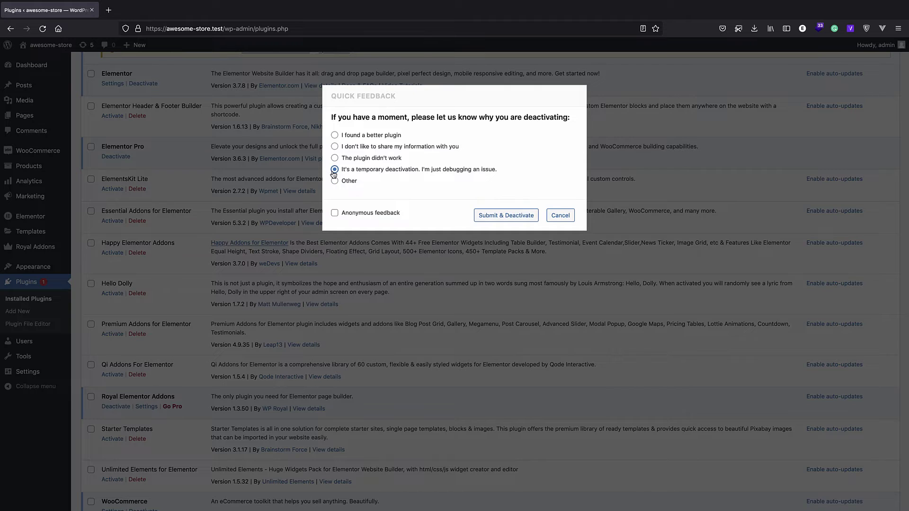
left_click(524, 214)
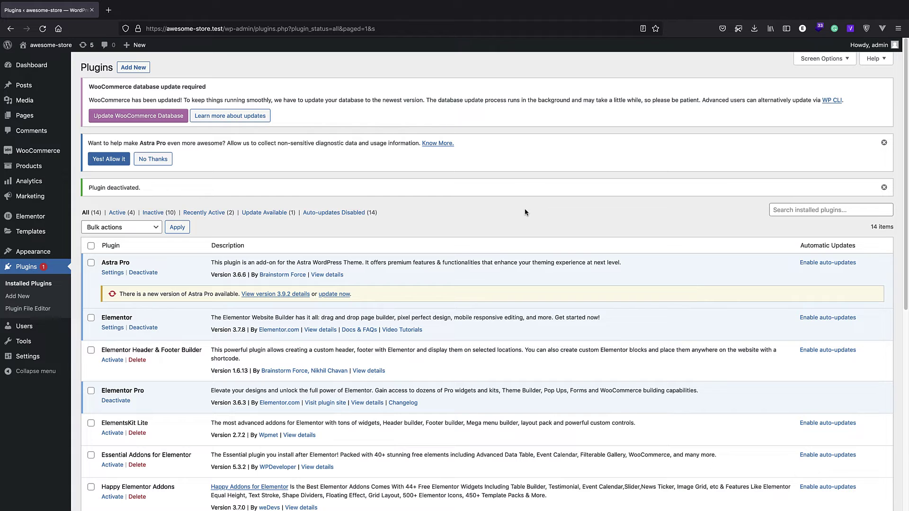
Step: Activate the Premium Addons for Elementor plugin in the installed plugins list
scroll(525, 212, "down", 3)
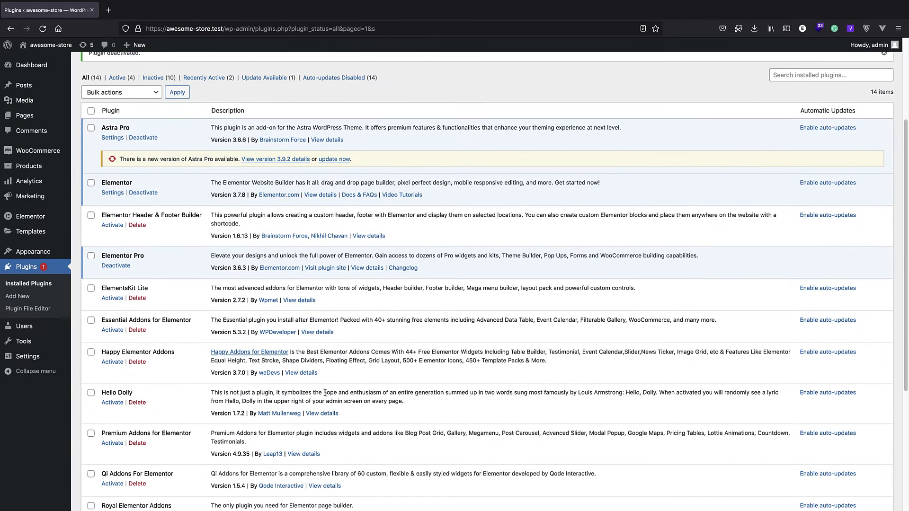
left_click(112, 443)
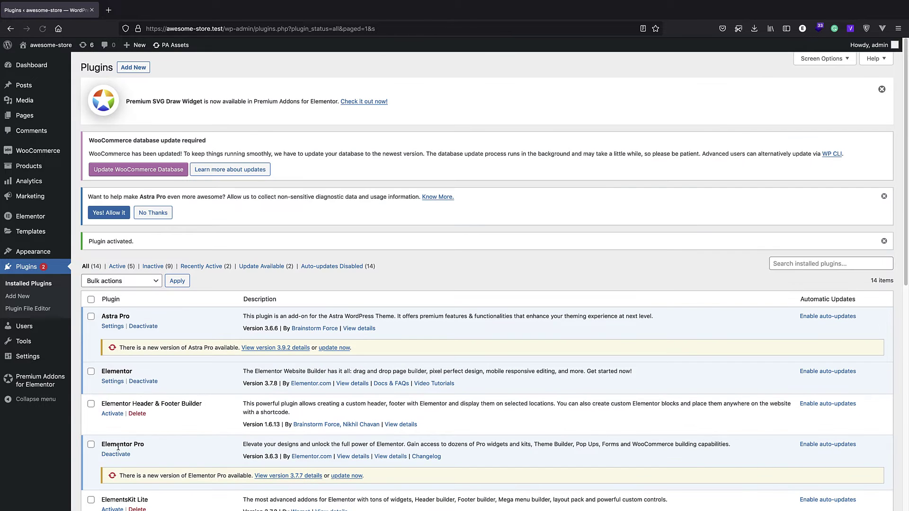
scroll(116, 216, "down", 2)
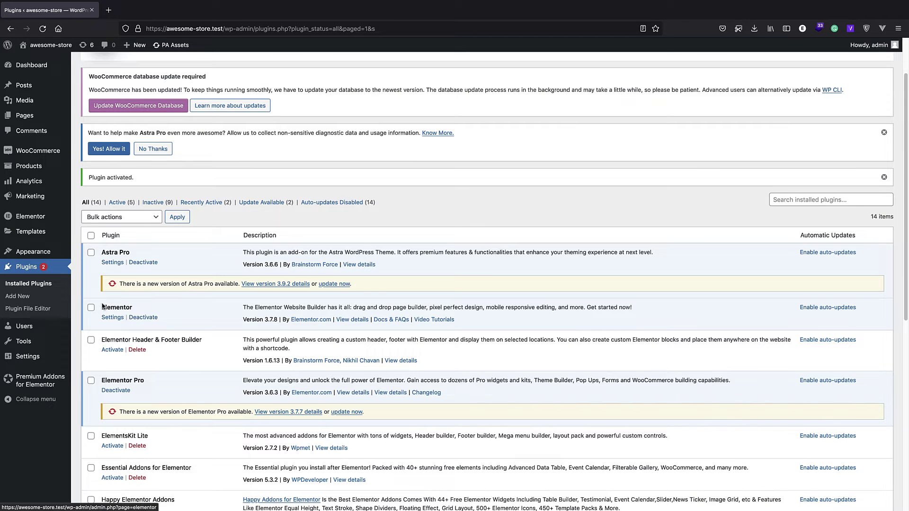
scroll(28, 142, "up", 2)
Step: Open the store's front page in Elementor and find the Premium Addons widget category
left_click(29, 49)
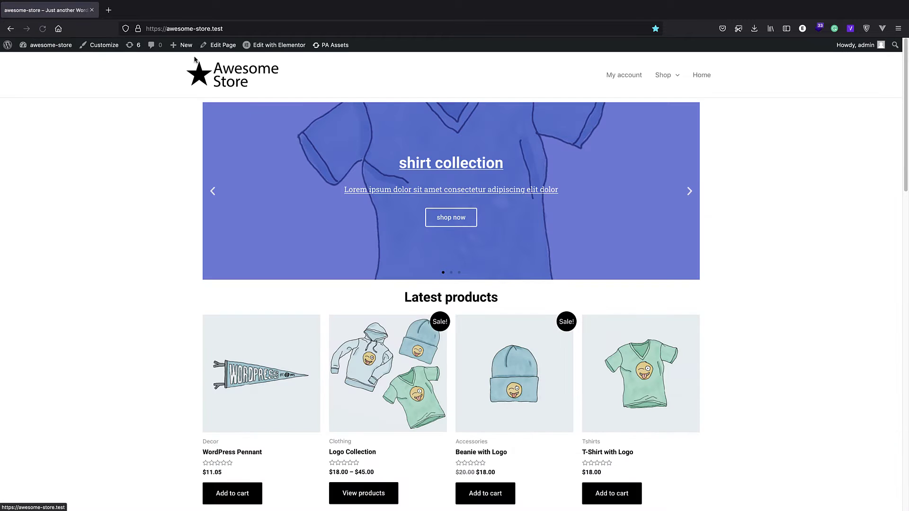
left_click(258, 50)
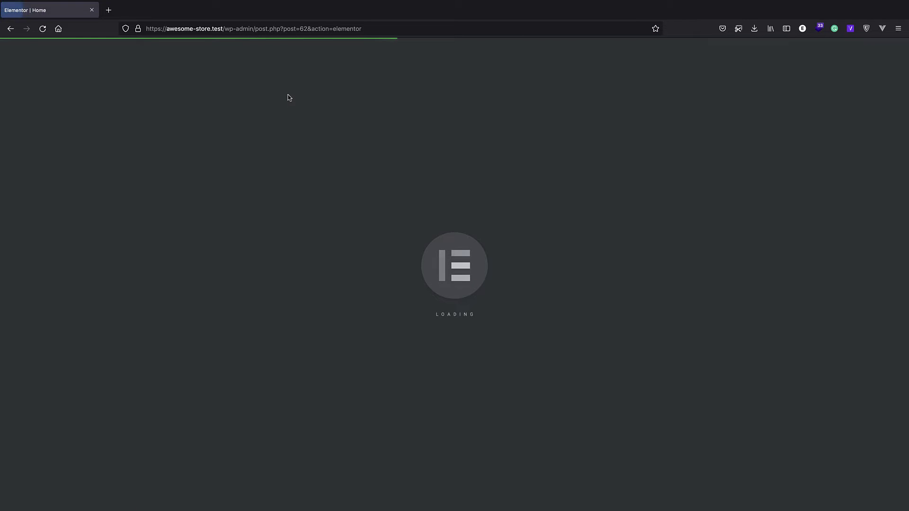
scroll(61, 325, "down", 20)
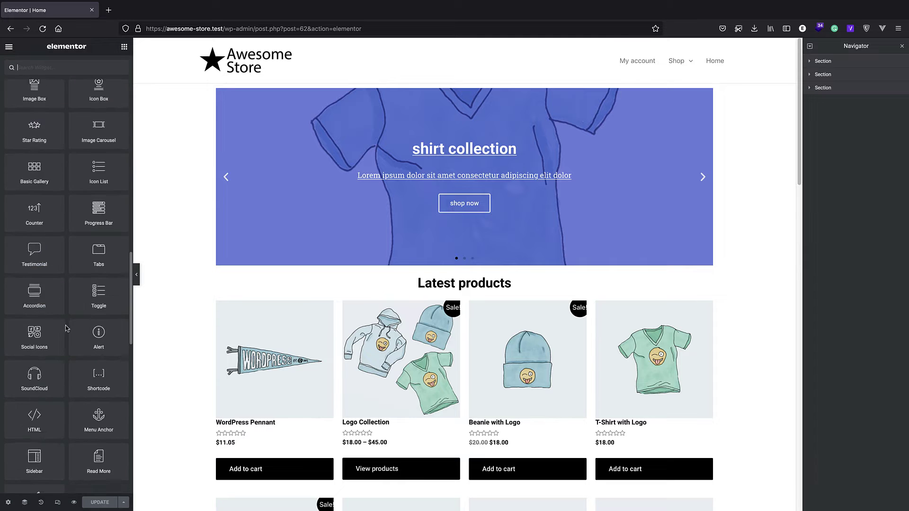
scroll(65, 325, "down", 8)
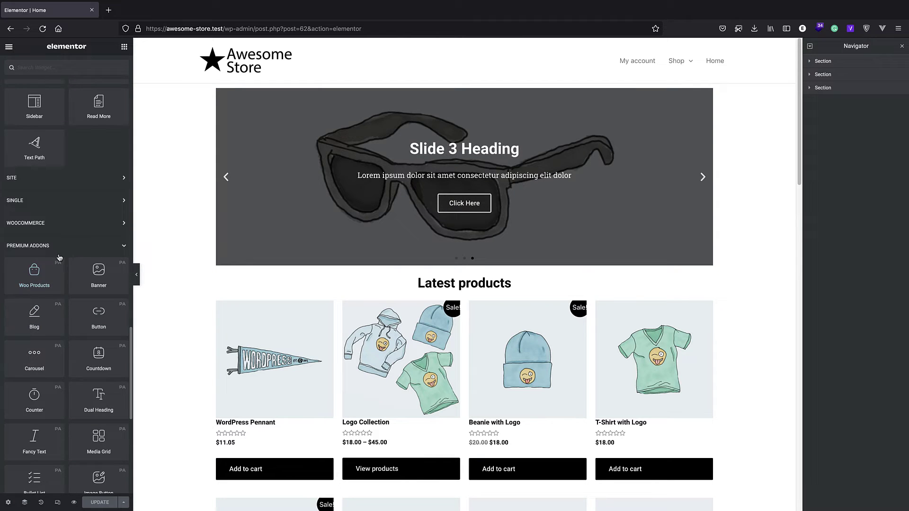
Step: Add a Premium Addons Banner widget above the slides on the page and a Counter widget above the banner
left_click_drag(99, 272, 296, 149)
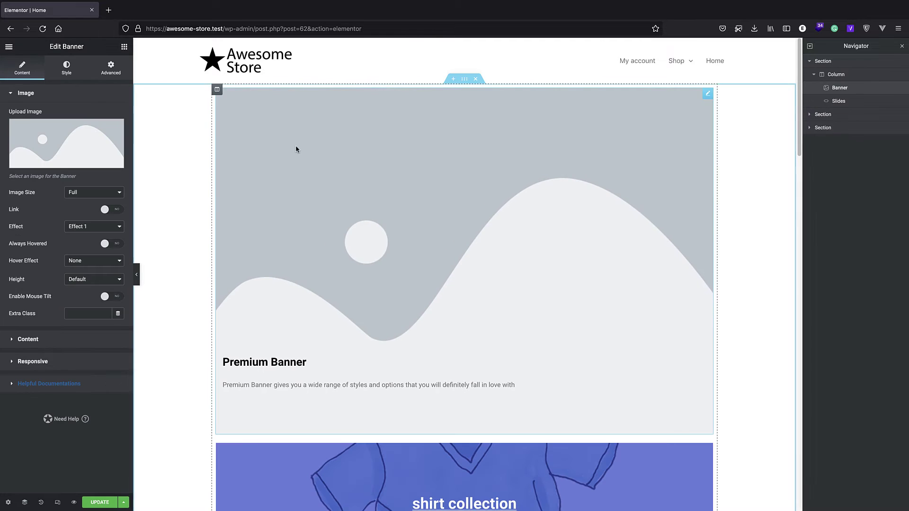
left_click(124, 46)
scroll(52, 299, "down", 6)
scroll(52, 299, "down", 10)
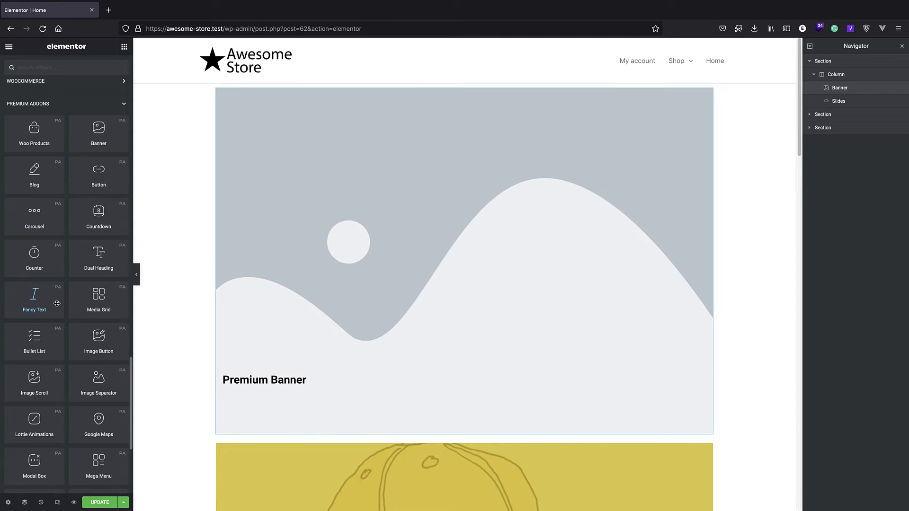
left_click_drag(38, 260, 329, 94)
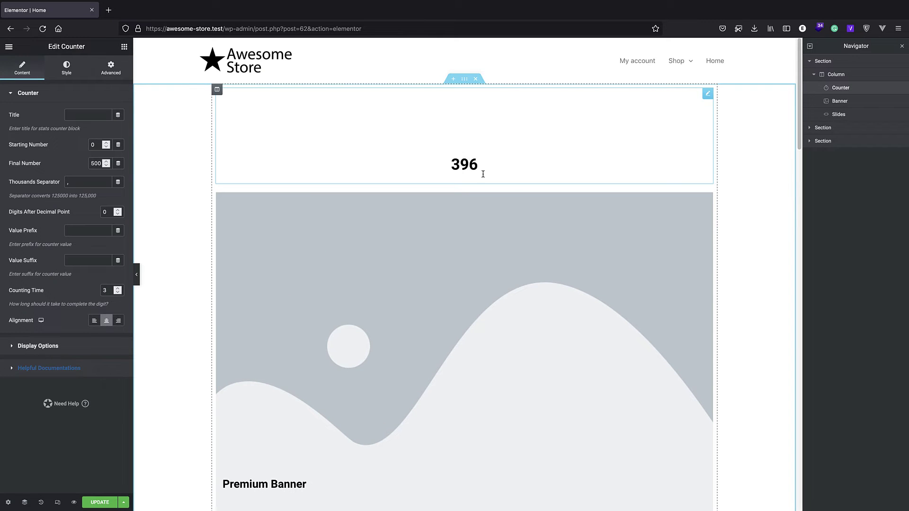
Step: Add a Premium Addons SVG Draw widget above the counter on the page
left_click(124, 48)
scroll(77, 211, "down", 15)
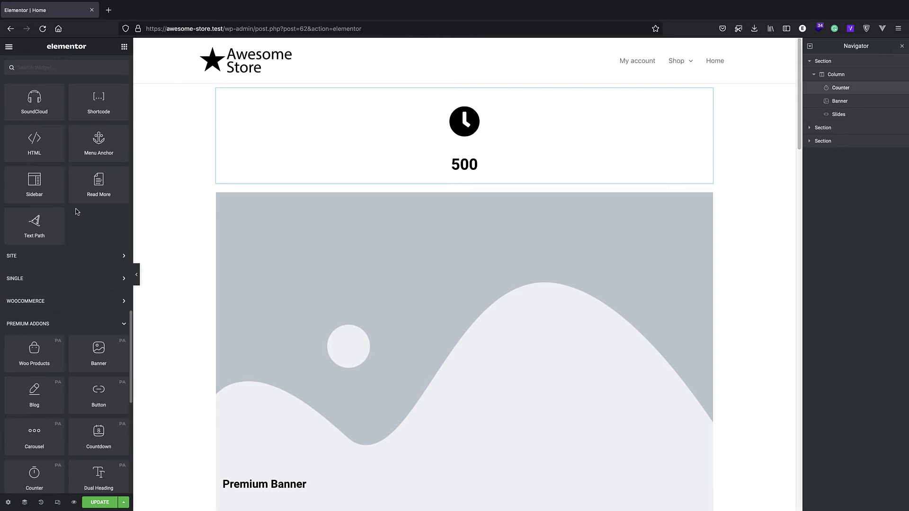
scroll(75, 223, "down", 8)
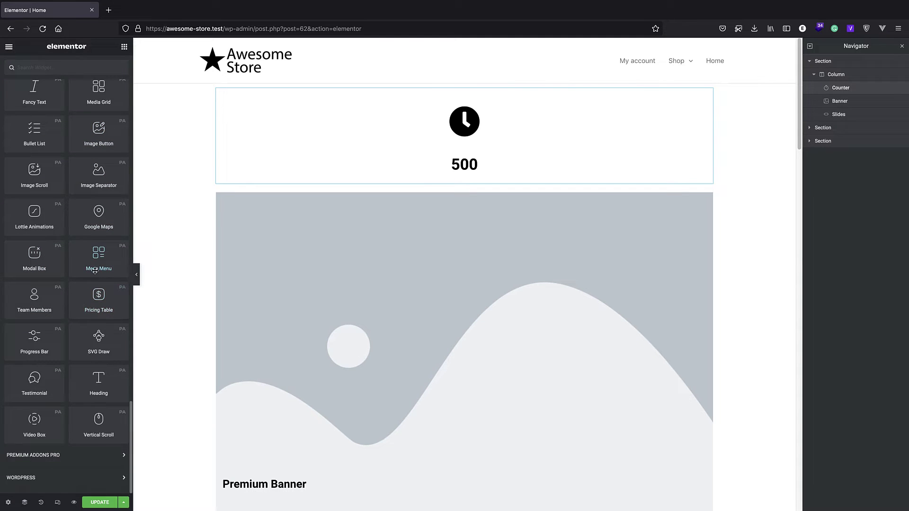
mouse_move(101, 352)
left_mouse_down()
mouse_move(367, 81)
mouse_move(374, 86)
left_mouse_up()
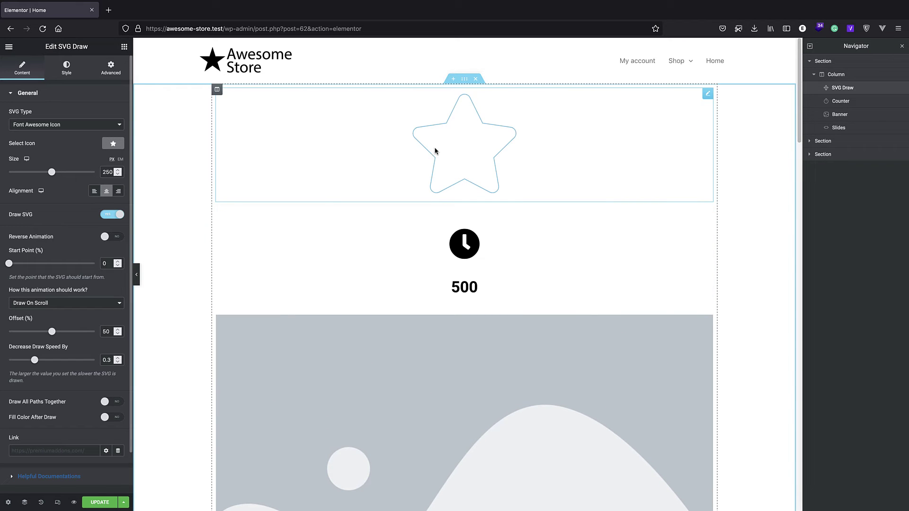
Step: Add a Premium Addons Modal Box widget above the SVG Draw star
left_click(124, 46)
scroll(70, 244, "down", 20)
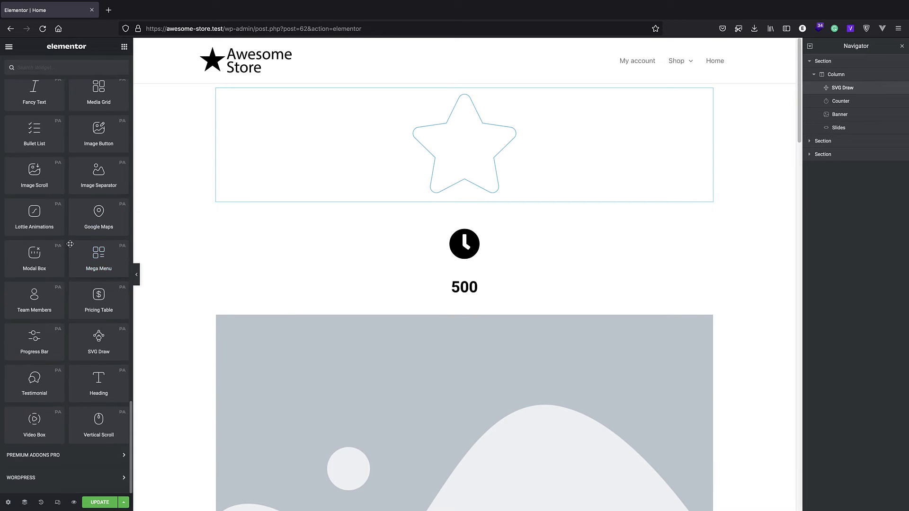
left_click_drag(37, 263, 331, 90)
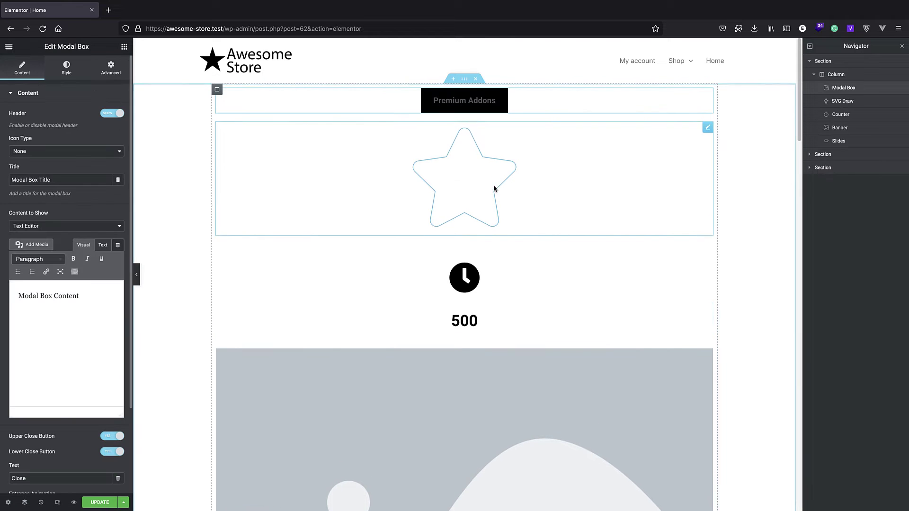
Step: Preview the modal box by opening and closing it twice on the page canvas
left_click(454, 107)
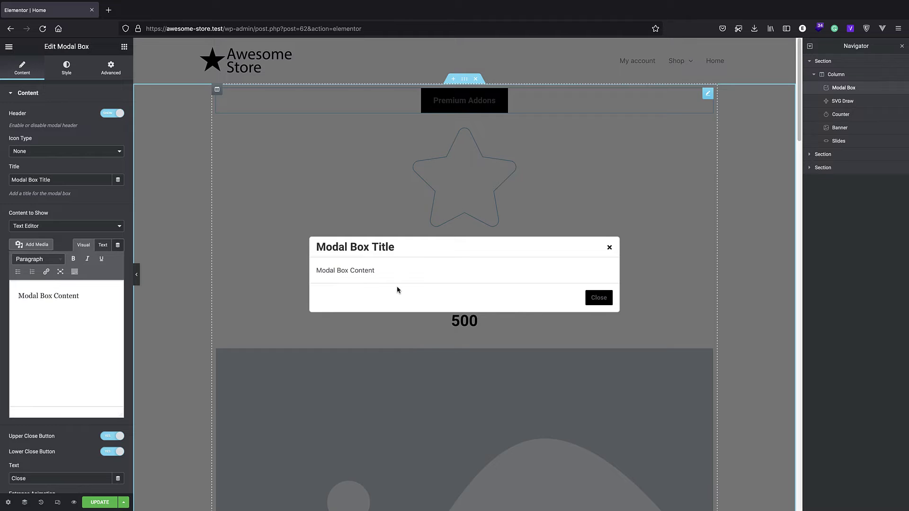
left_click(601, 297)
left_click(462, 108)
left_click(601, 299)
left_click_drag(386, 28, 231, 30)
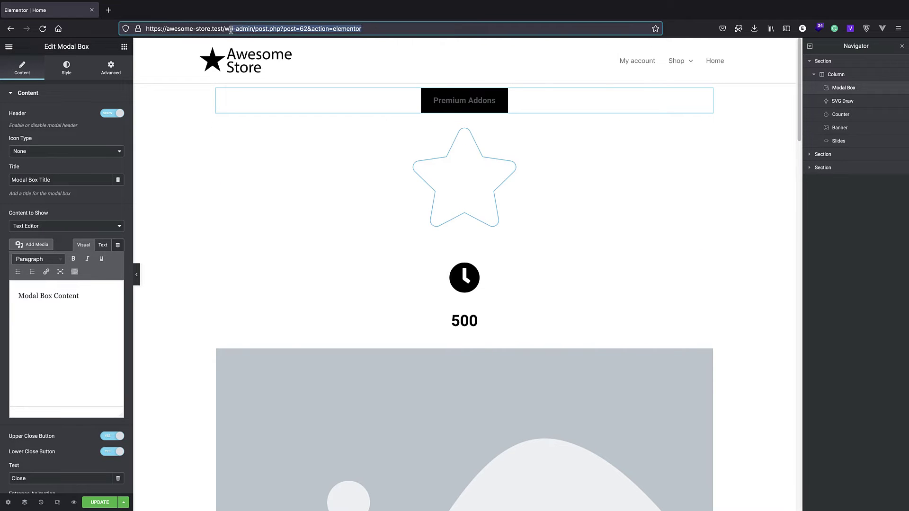
key("BackSpace")
key("Return")
left_click(502, 295)
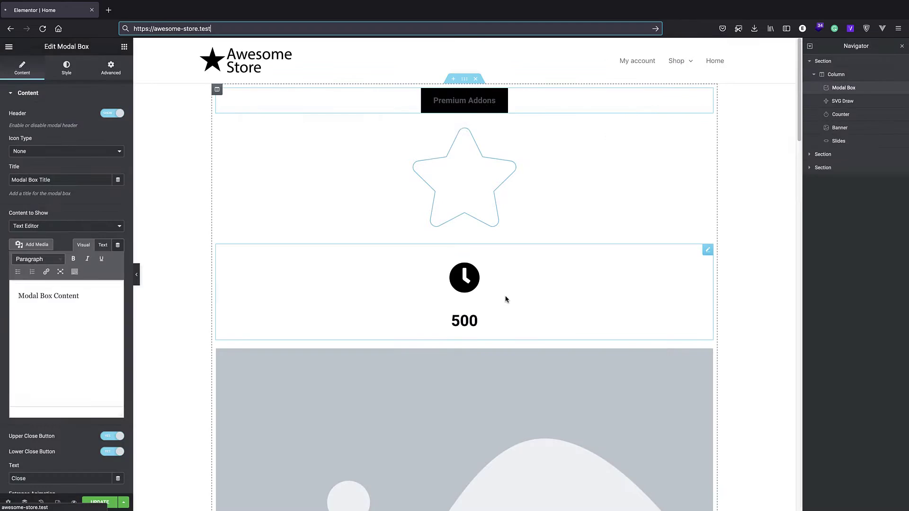
Step: Deactivate Premium Addons for Elementor in the site's installed plugins list
mouse_move(8, 45)
left_click(29, 60)
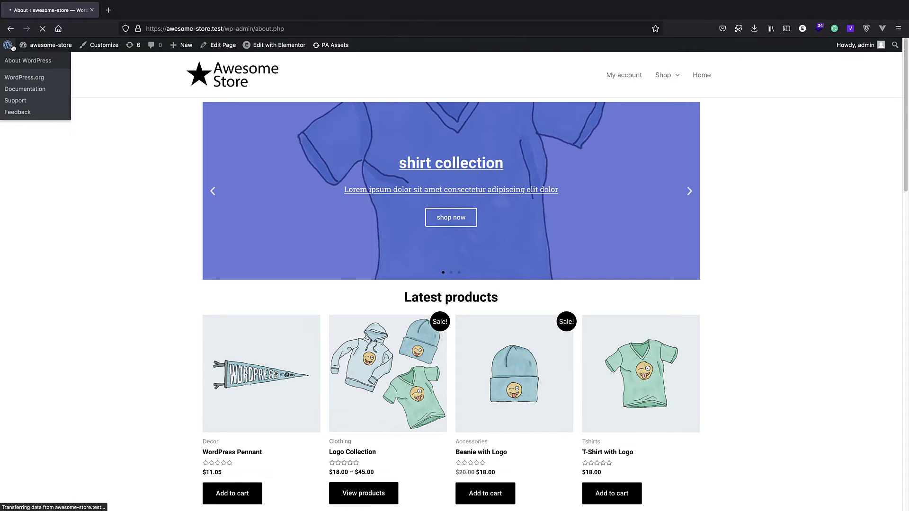
mouse_move(56, 265)
left_click(114, 270)
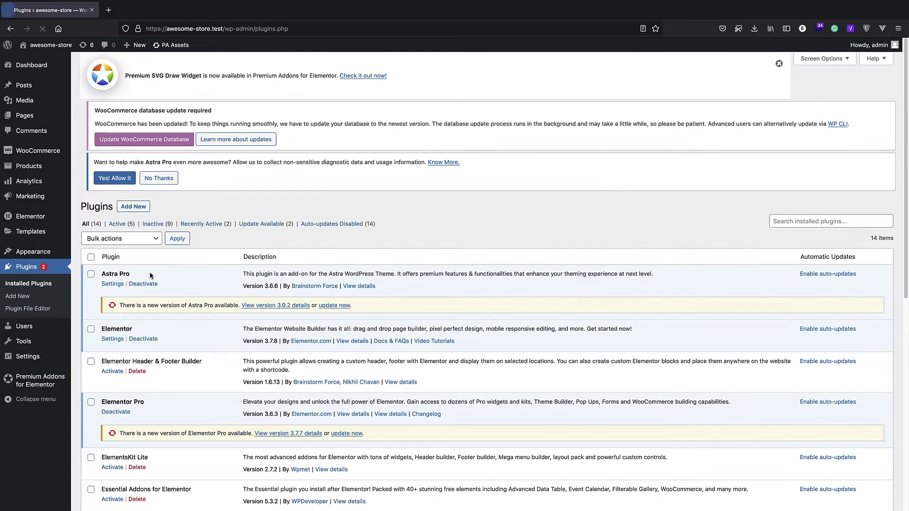
scroll(226, 283, "down", 10)
left_click(121, 269)
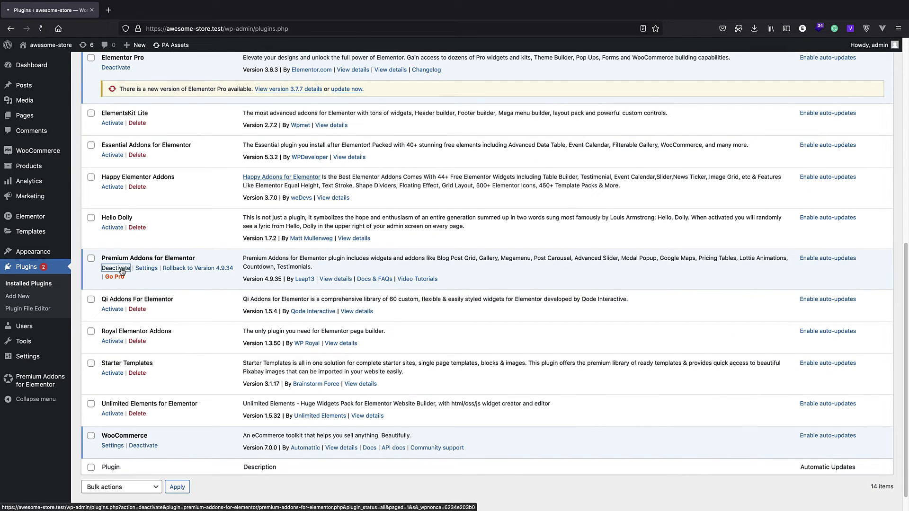
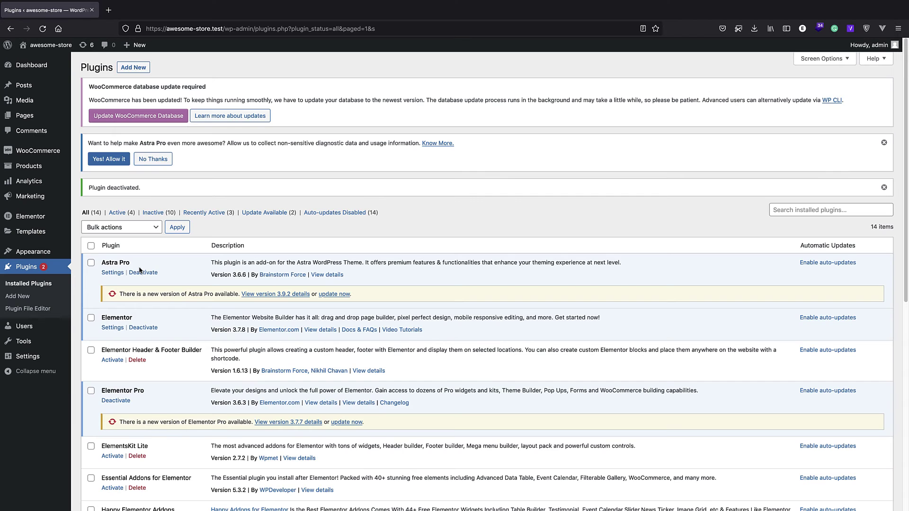
Step: Activate the Unlimited Elements for Elementor plugin and allow its security and feature update notifications with diagnostic tracking
scroll(166, 251, "down", 5)
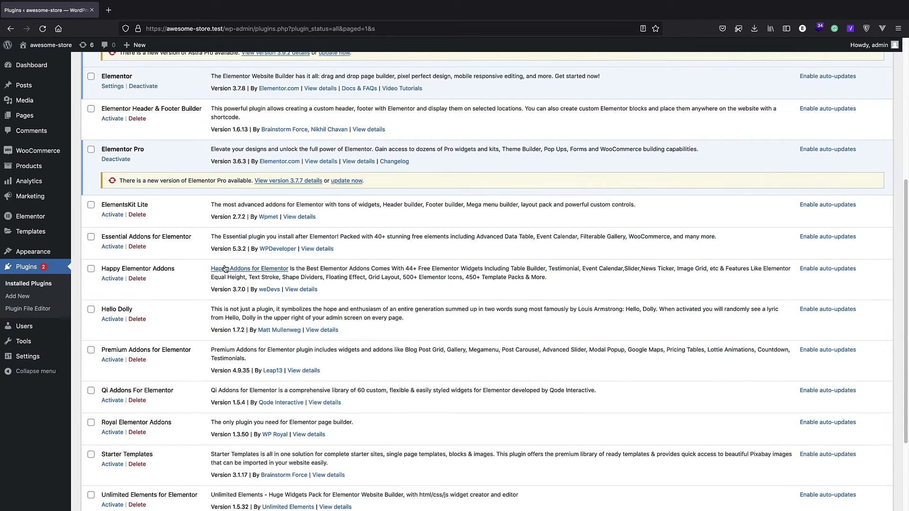
scroll(225, 268, "down", 3)
left_click(113, 390)
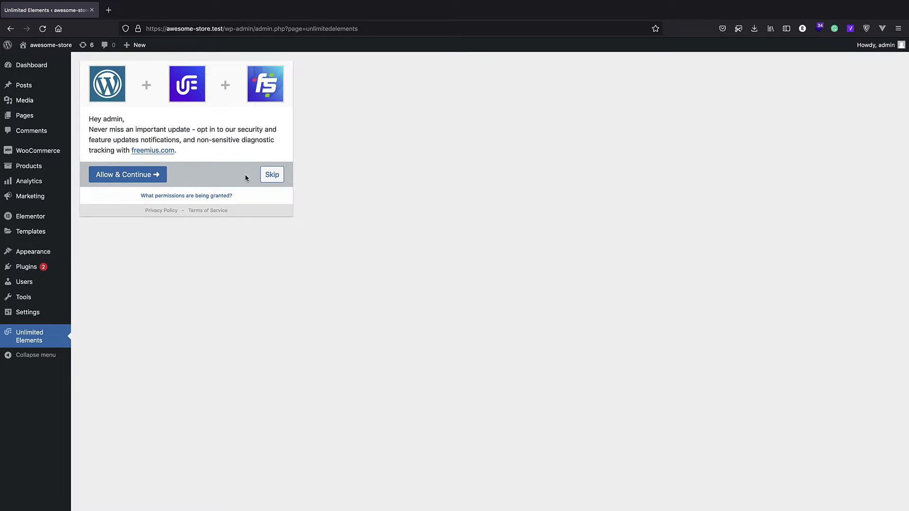
left_click(120, 175)
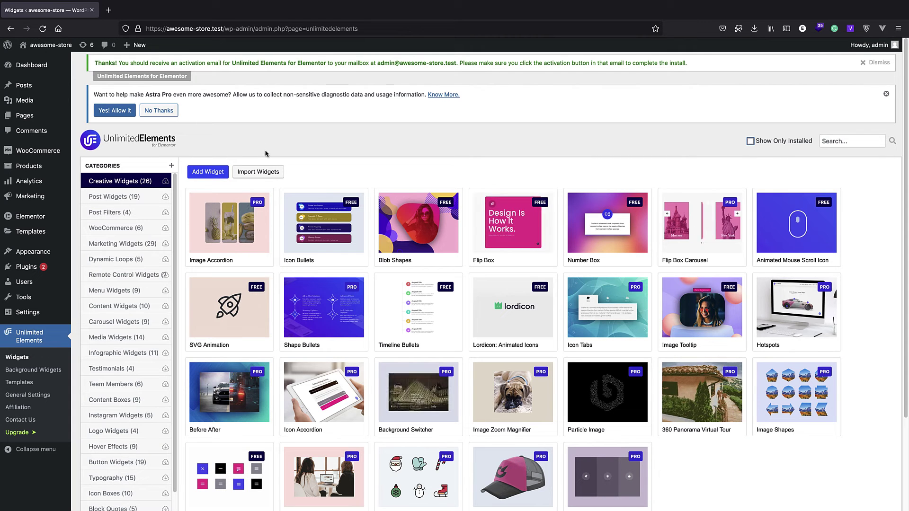
Step: Install the free Timeline Bullets widget from the Creative Widgets catalog and limit the catalog to installed widgets
mouse_move(398, 299)
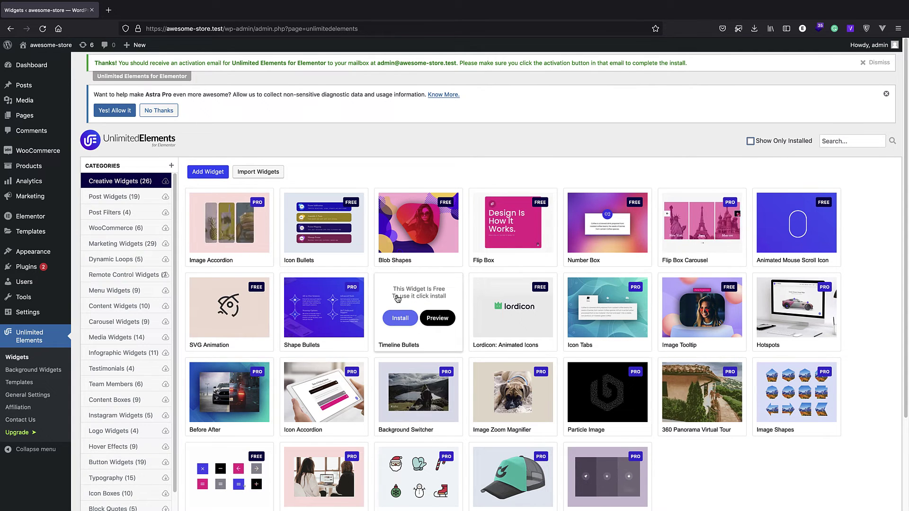
mouse_move(331, 398)
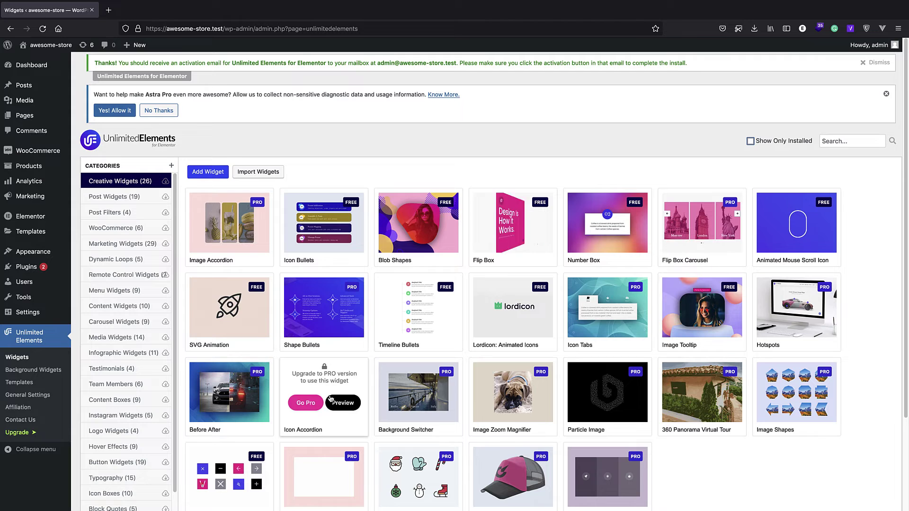
mouse_move(305, 348)
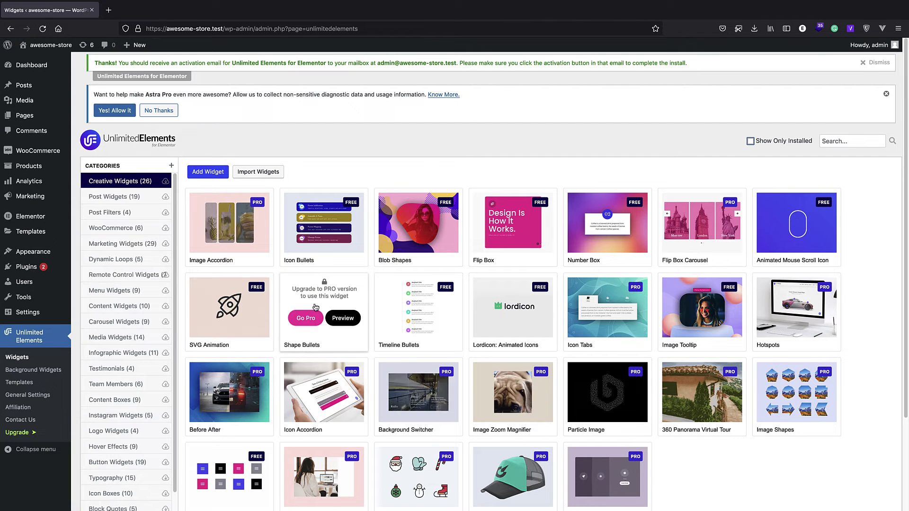
mouse_move(249, 316)
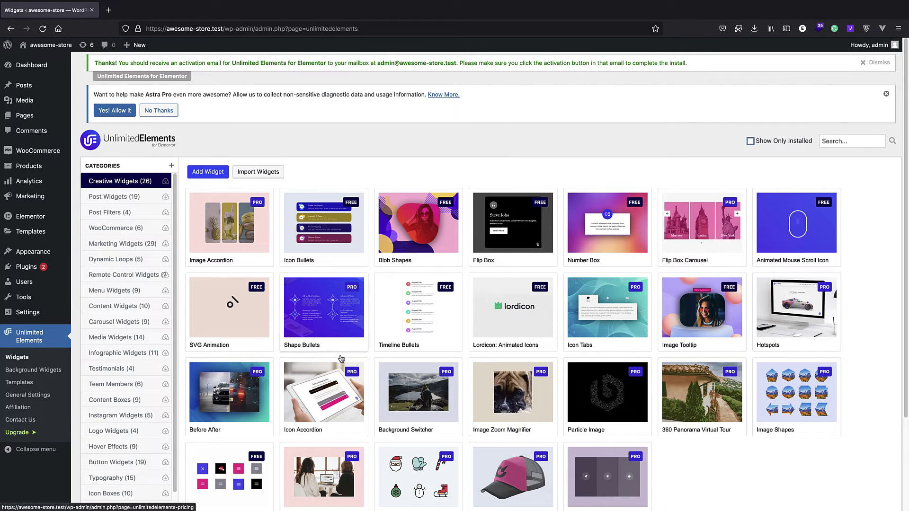
mouse_move(404, 313)
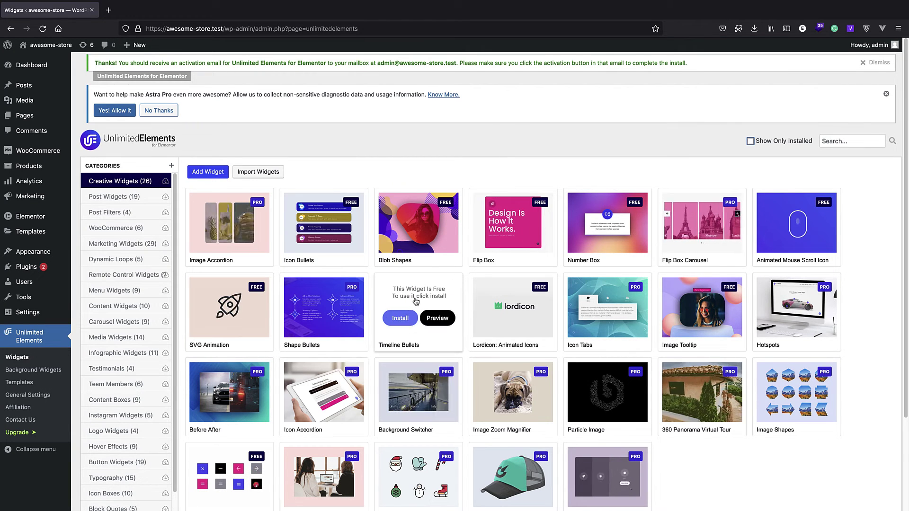
left_click(401, 318)
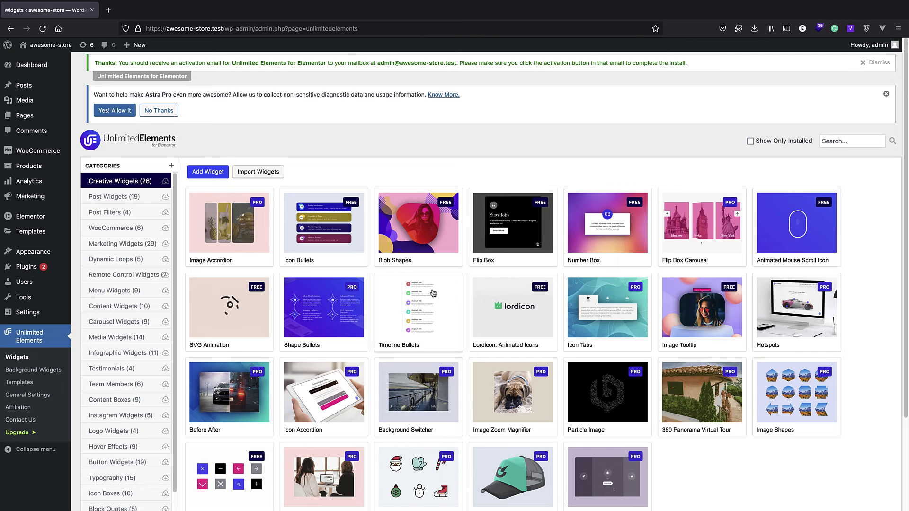
left_click(751, 142)
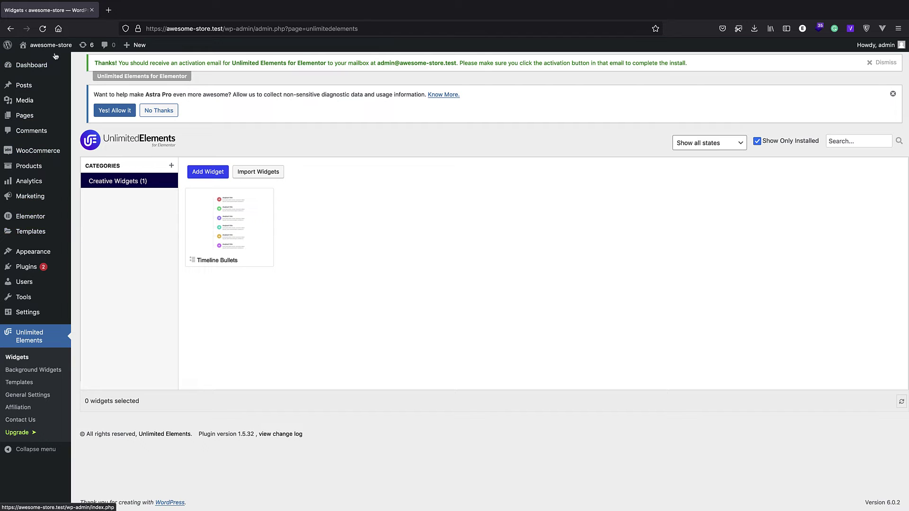
Step: Visit the store's front page and open it for editing with Elementor
mouse_move(47, 44)
left_click(35, 59)
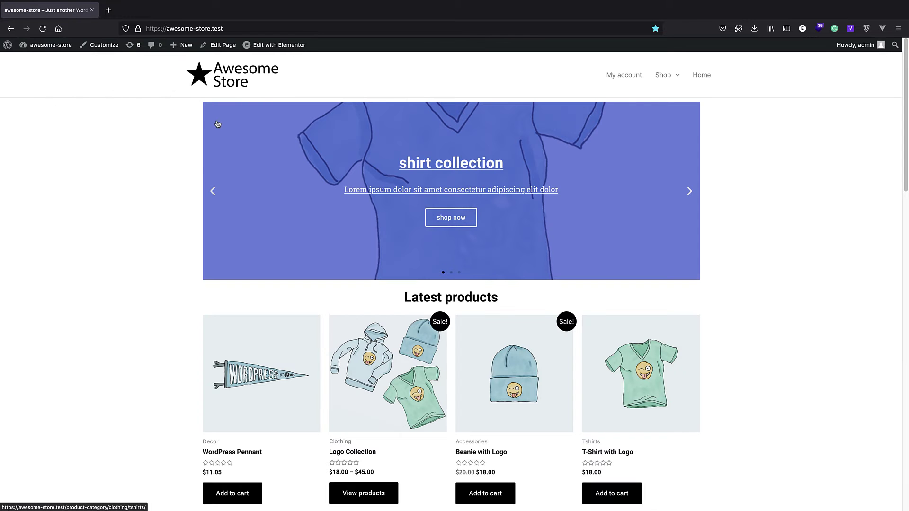
left_click(269, 47)
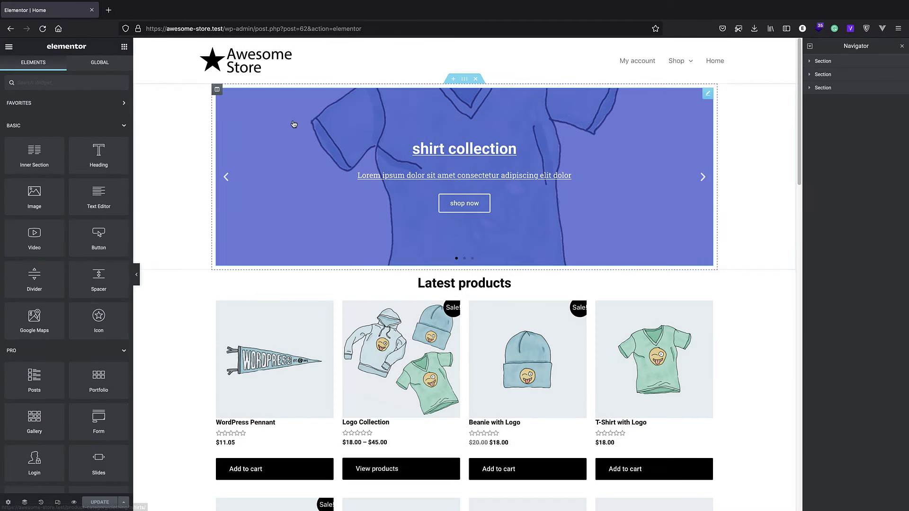
Step: Add the Timeline Bullets creative widget above the slides and open its Connected Widgets Settings
scroll(93, 210, "down", 12)
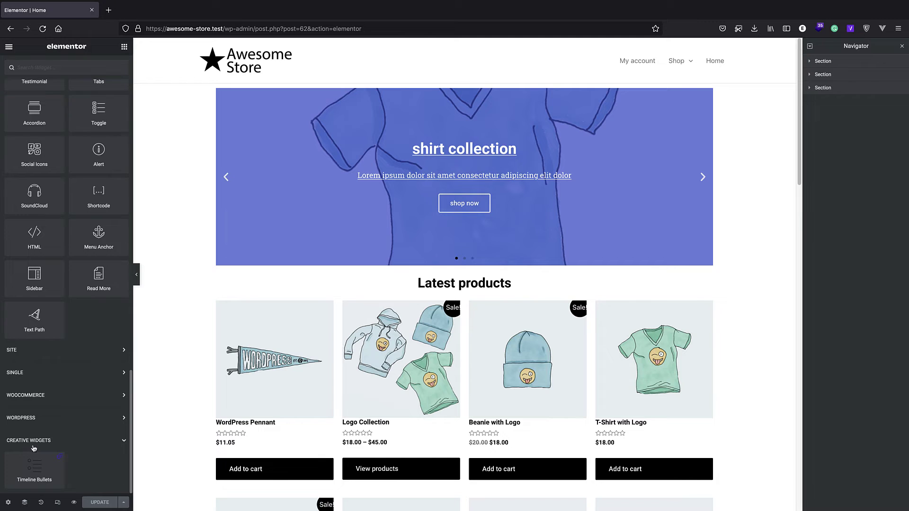
left_click_drag(34, 466, 332, 92)
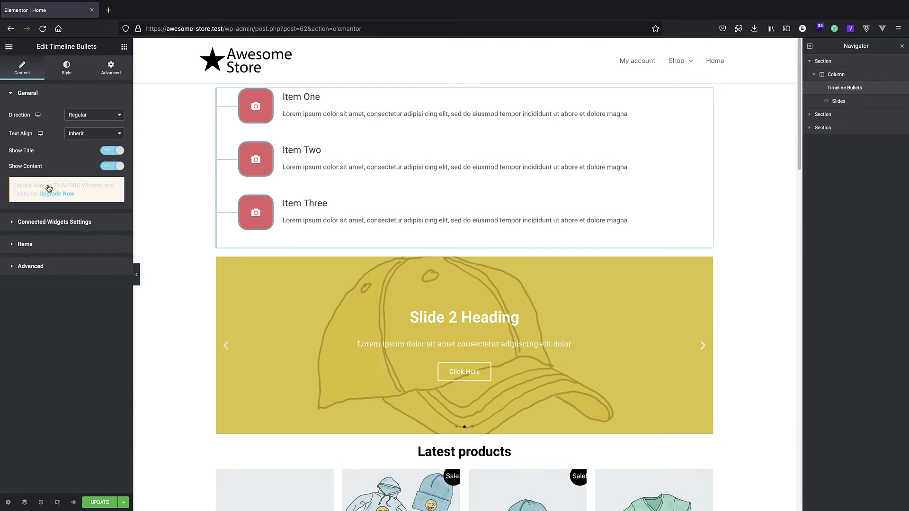
left_click(38, 222)
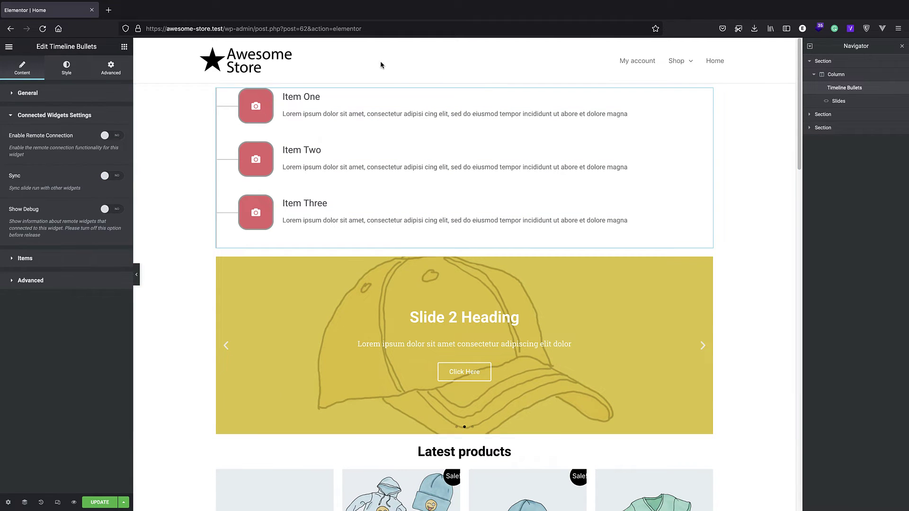
left_click_drag(368, 25, 225, 29)
key("BackSpace")
key("Return")
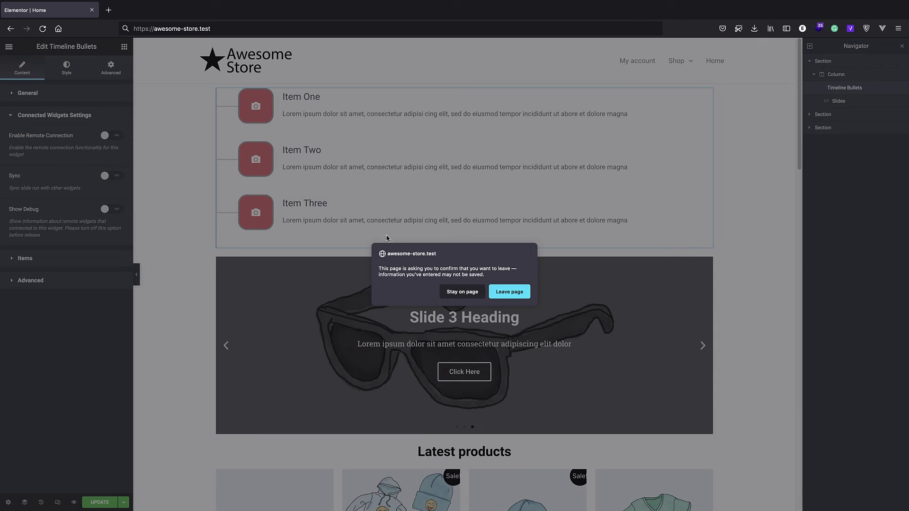
left_click(464, 292)
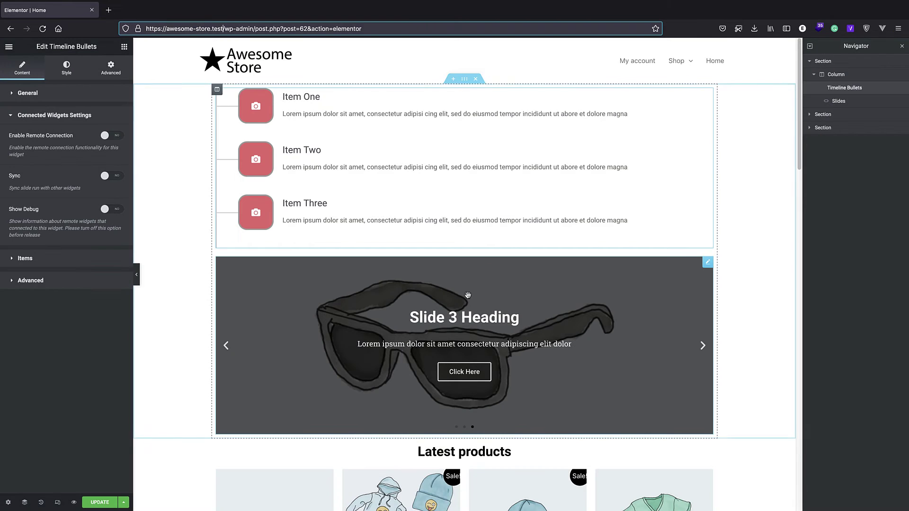
left_click_drag(364, 29, 227, 32)
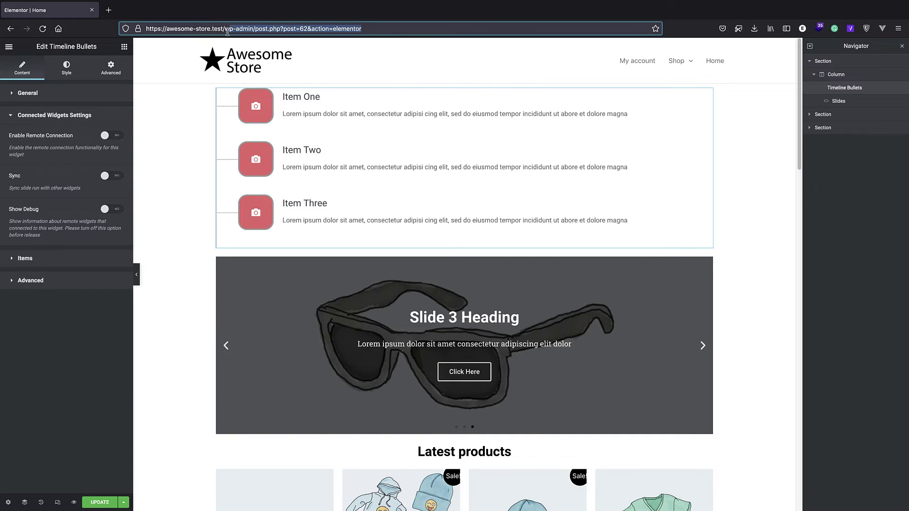
key("BackSpace")
key("Return")
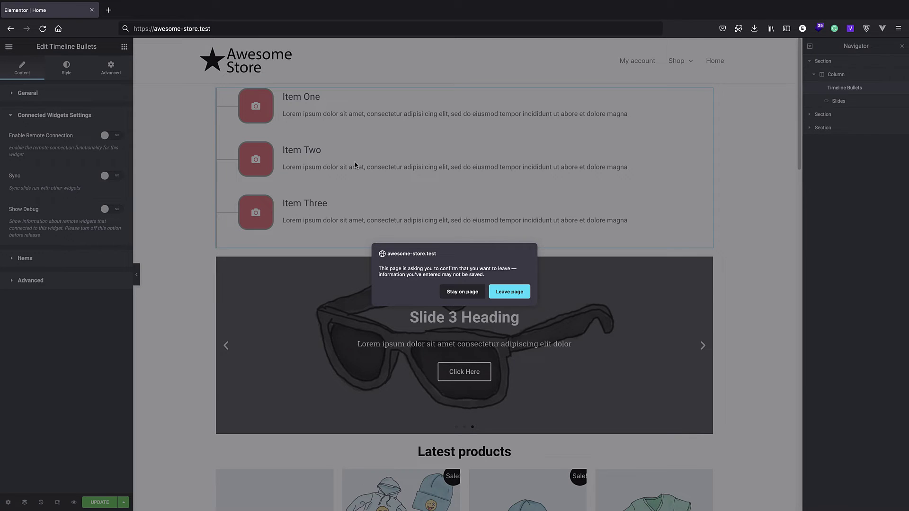
left_click(509, 291)
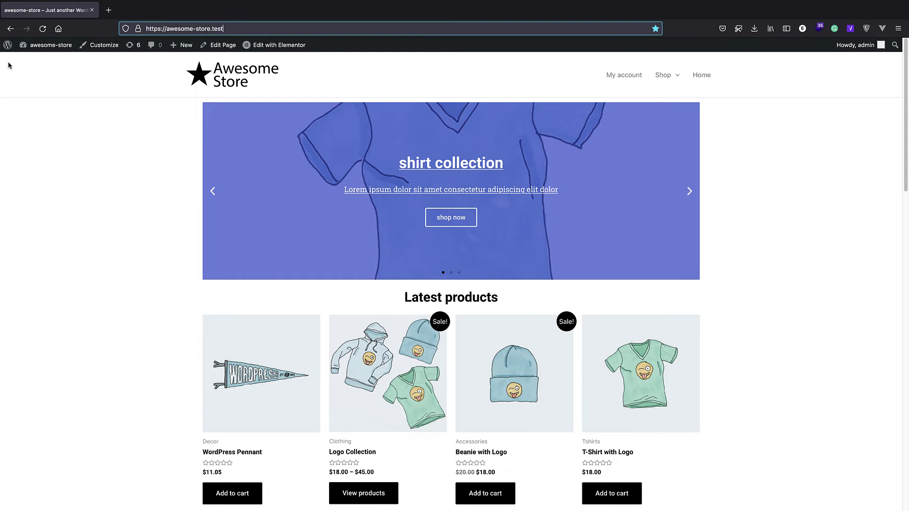
Step: Deactivate the Unlimited Elements for Elementor plugin, giving a temporary deactivation for debugging as the reason
mouse_move(7, 47)
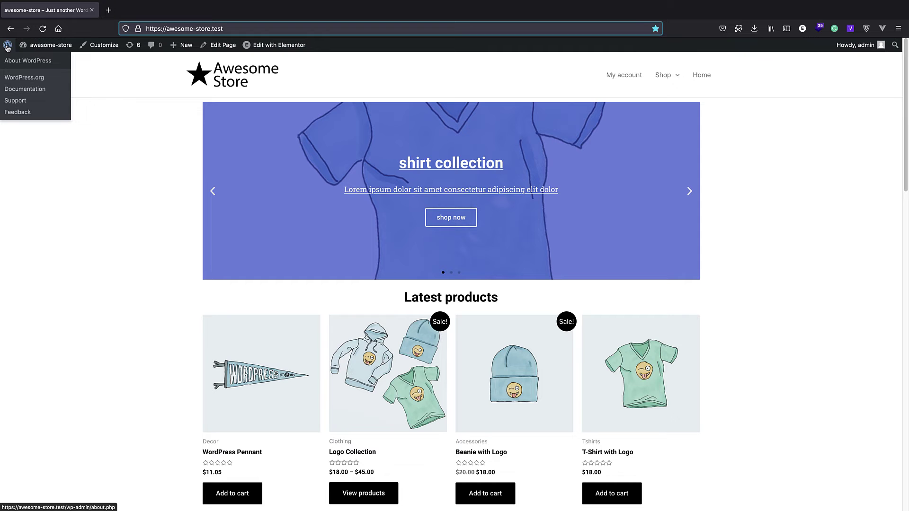
left_click(8, 47)
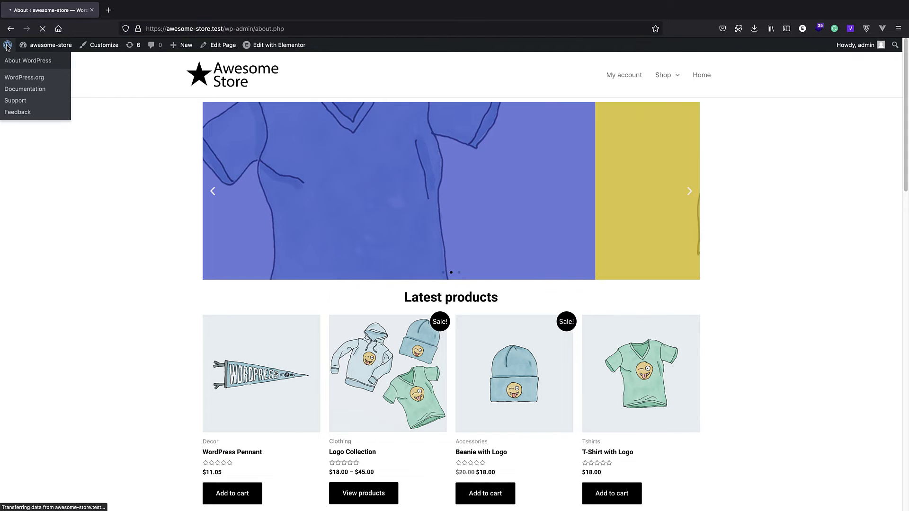
mouse_move(27, 189)
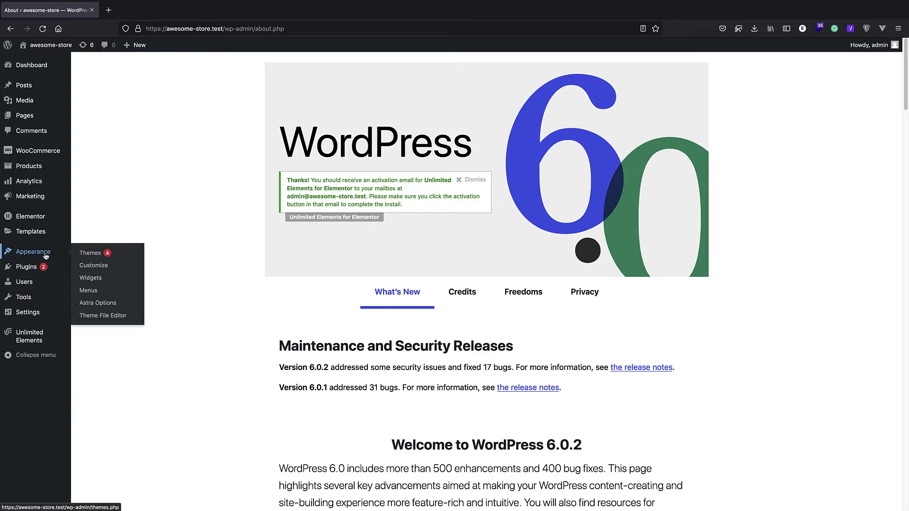
left_click(119, 270)
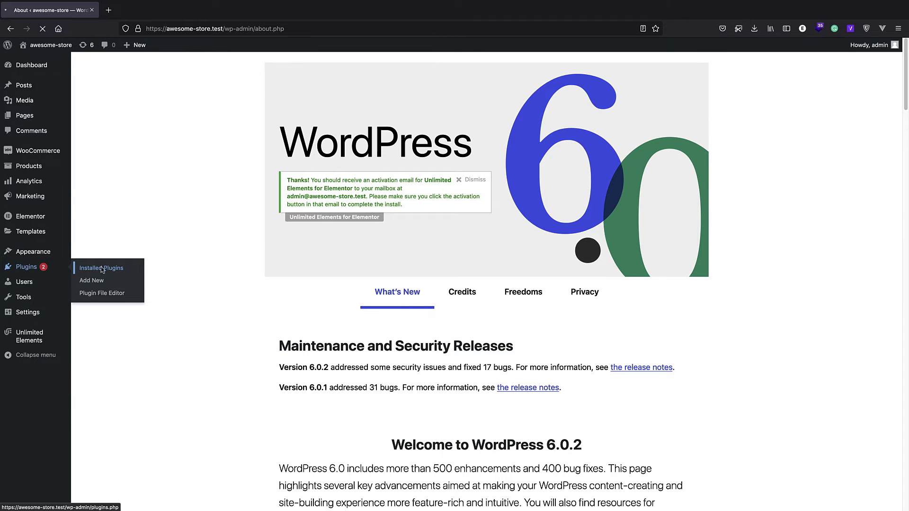
scroll(197, 312, "down", 10)
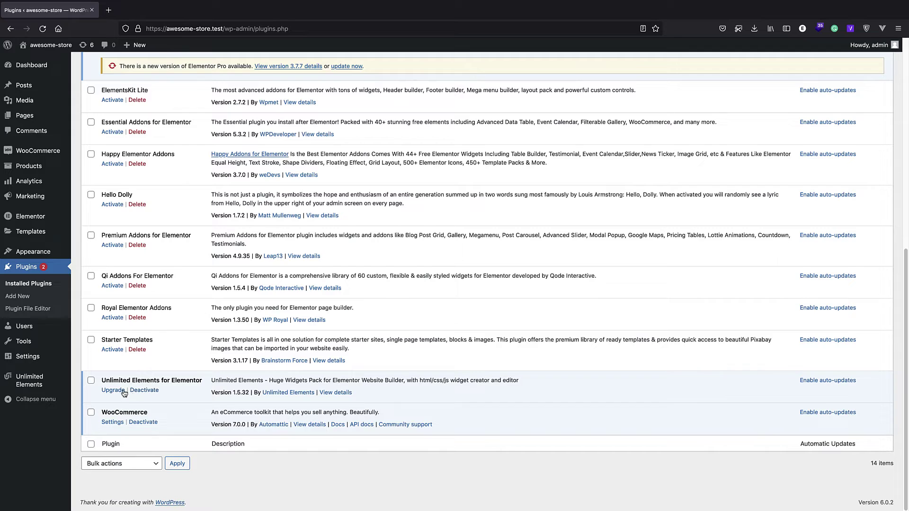
left_click(142, 390)
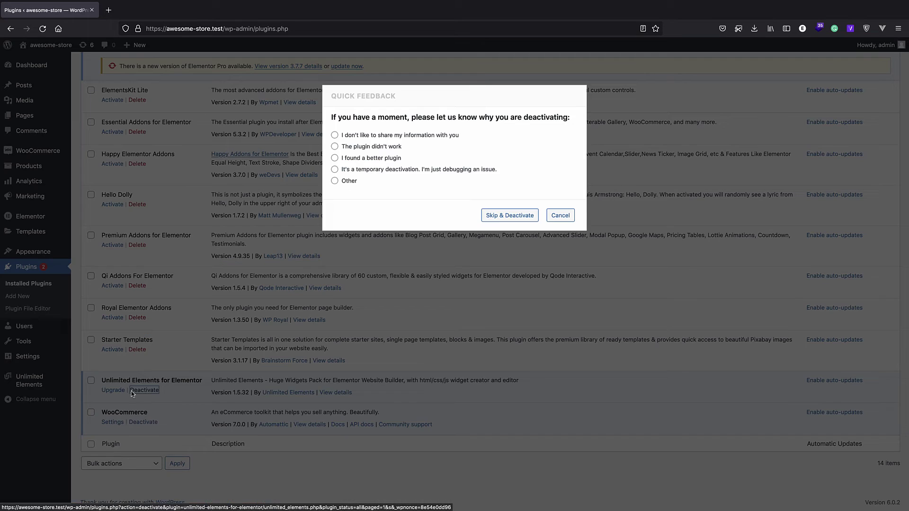
left_click(334, 170)
left_click(502, 216)
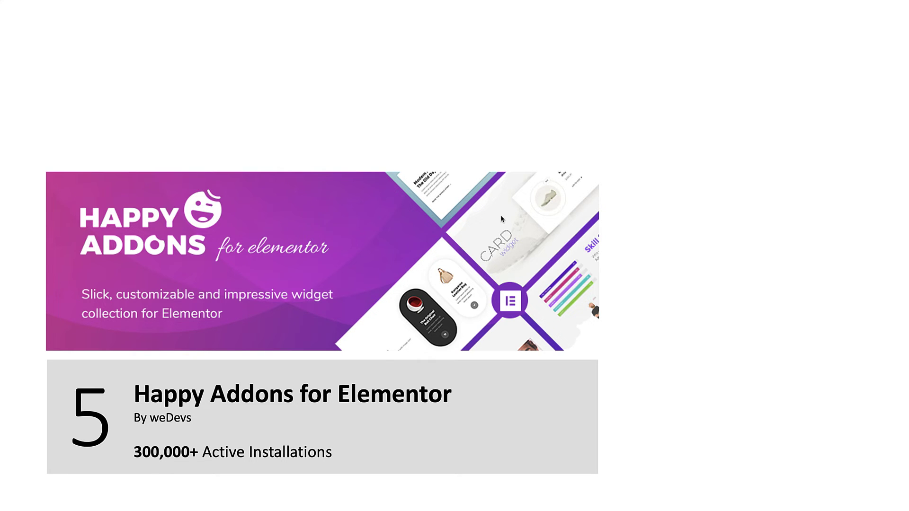
Step: Return to the browser's plugin list, activate Happy Elementor Addons and begin its setup wizard as a regular user
key("super+Tab")
scroll(259, 339, "down", 3)
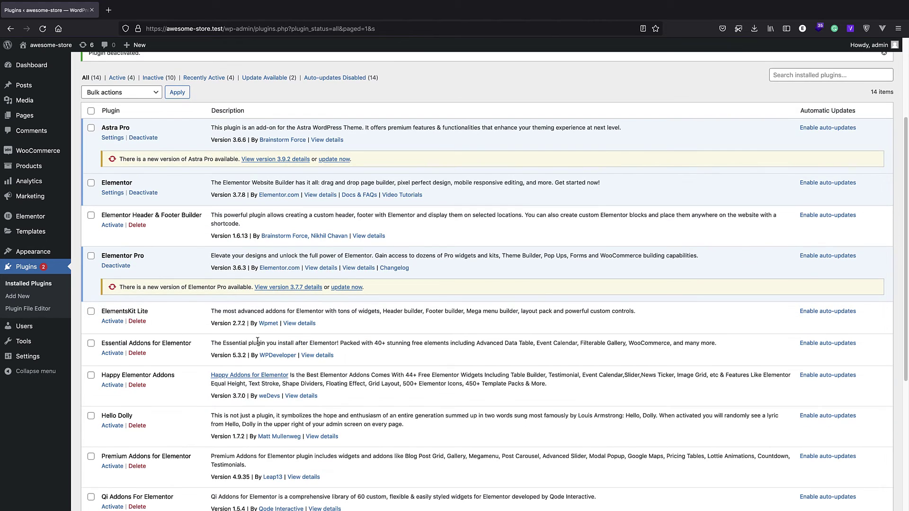
scroll(168, 437, "down", 3)
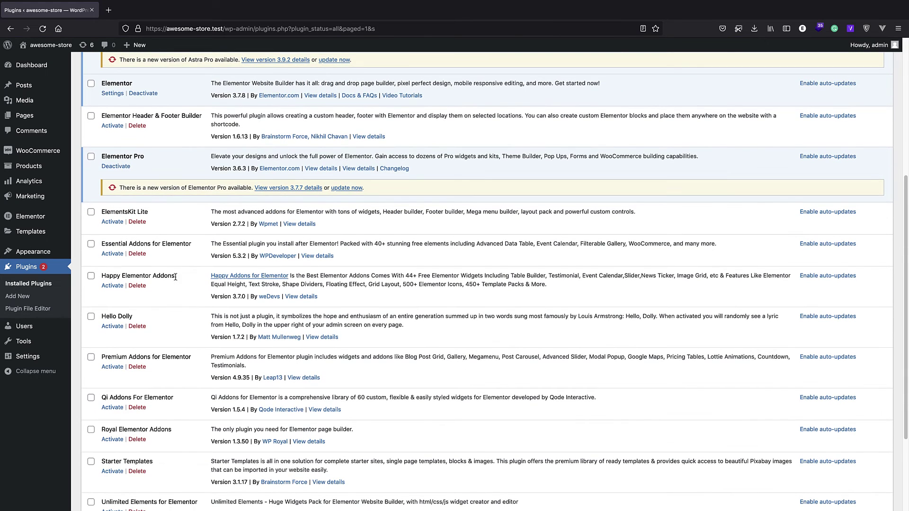
left_click(112, 286)
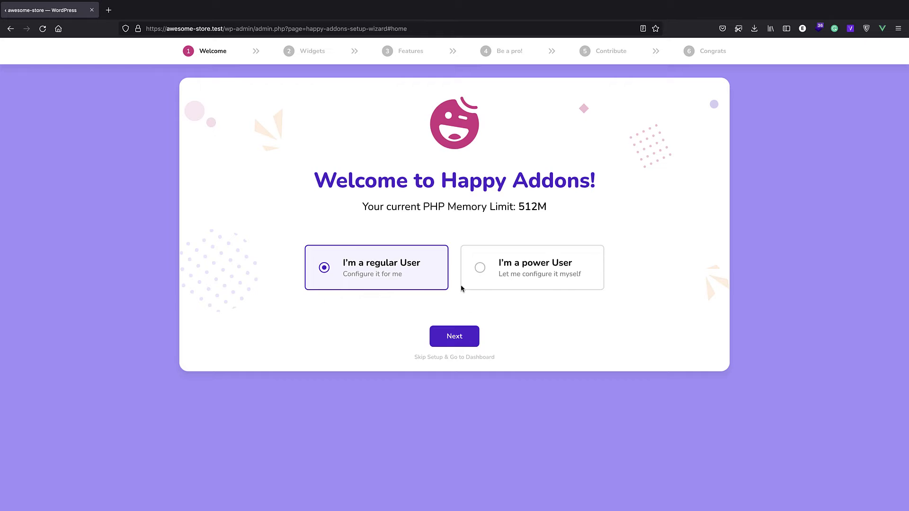
left_click(459, 337)
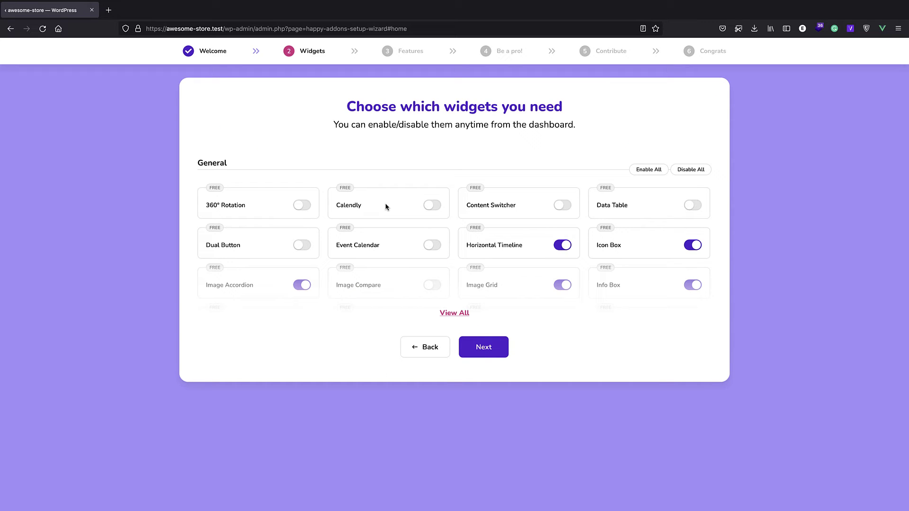
Step: Show all widgets in the setup wizard, enable 360° Rotation and Event Calendar, and continue to the features
left_click(444, 313)
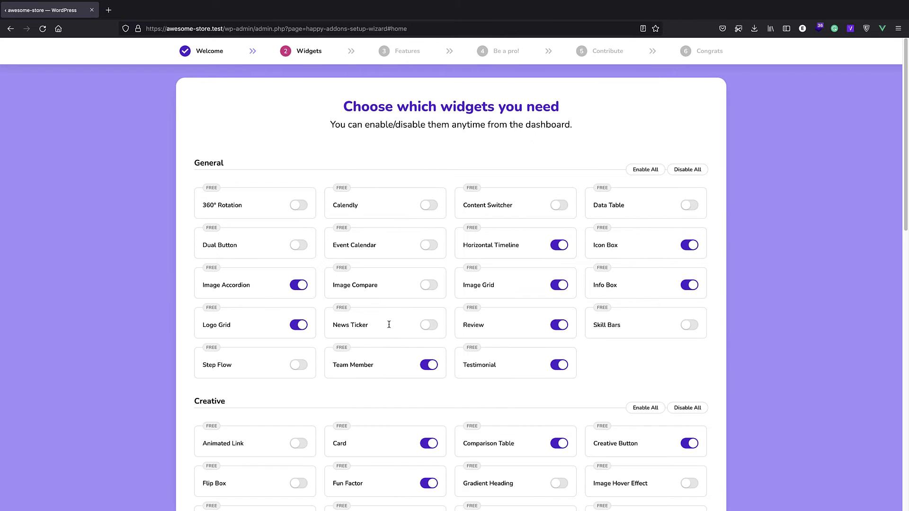
scroll(360, 368, "down", 8)
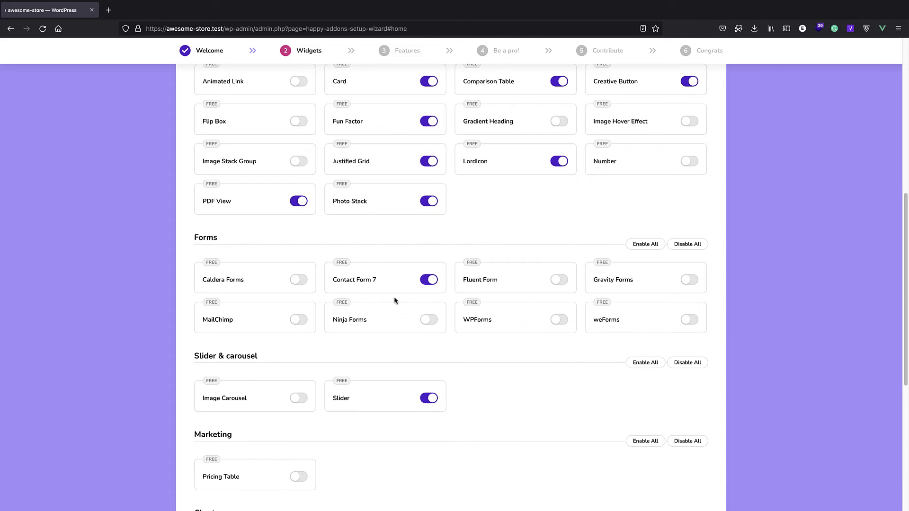
scroll(419, 232, "up", 8)
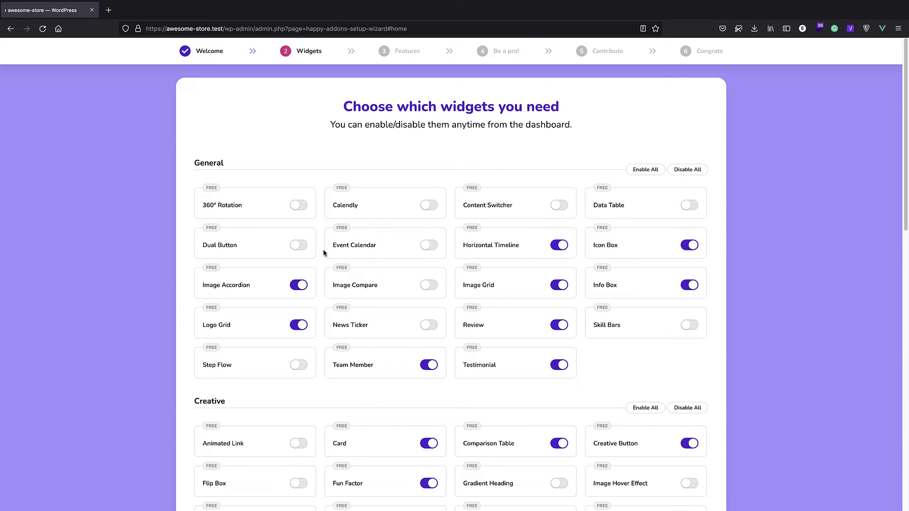
left_click(298, 206)
left_click(430, 245)
scroll(407, 364, "down", 13)
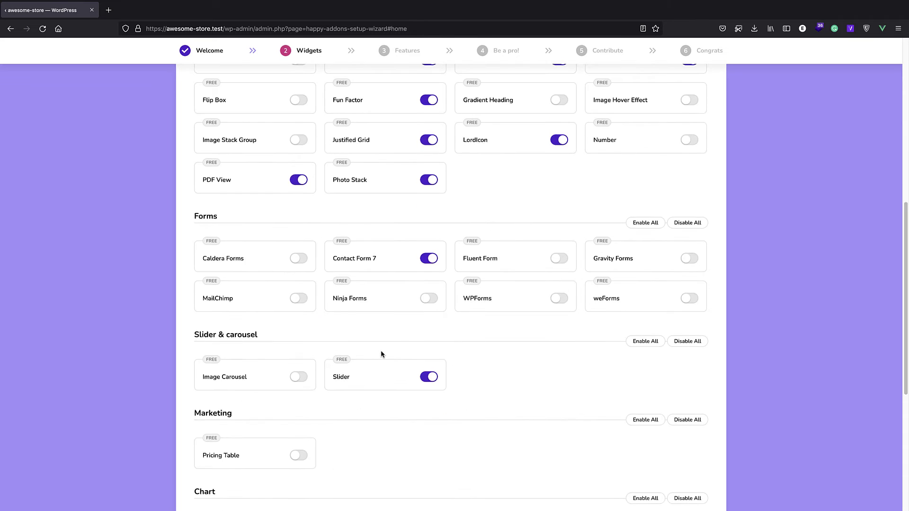
scroll(437, 377, "down", 2)
left_click(483, 465)
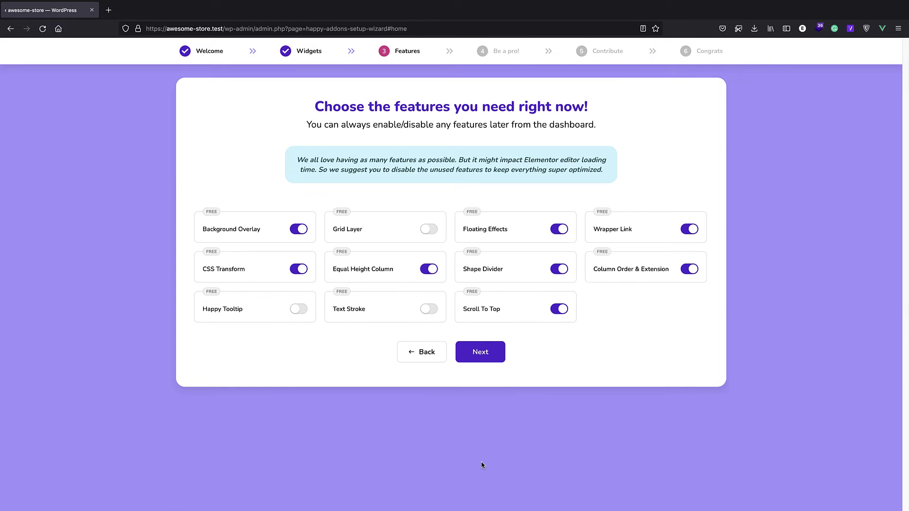
Step: Finish the Happy Addons setup wizard with the preselected features, skipping the Pro offer and opting out of contributing data
left_click(475, 351)
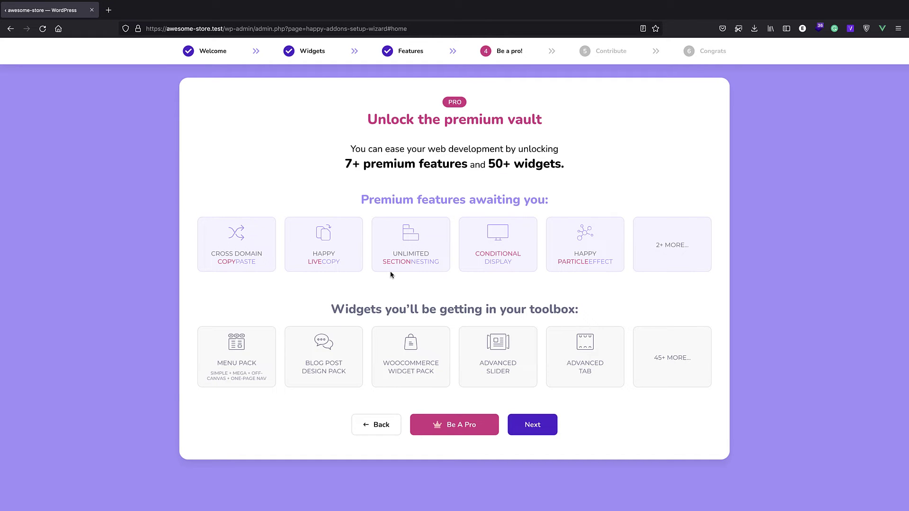
left_click(522, 424)
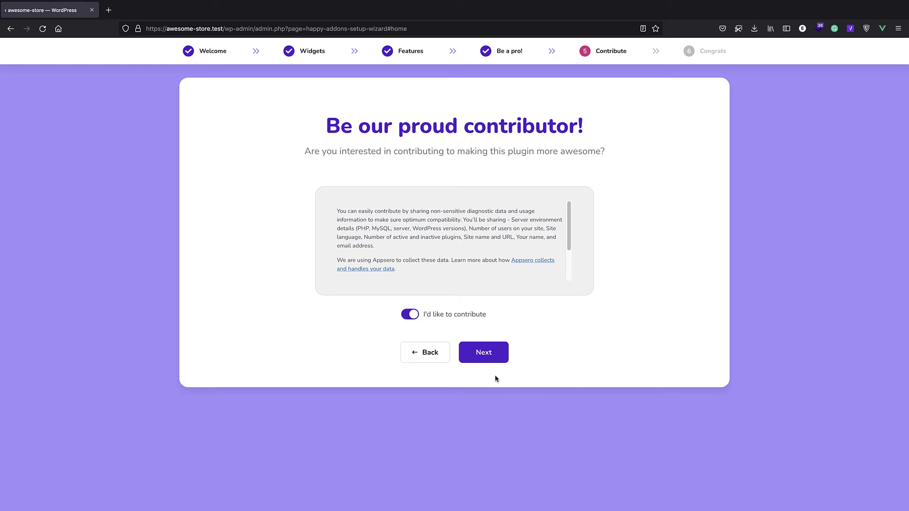
left_click(416, 327)
left_click(482, 353)
left_click(445, 322)
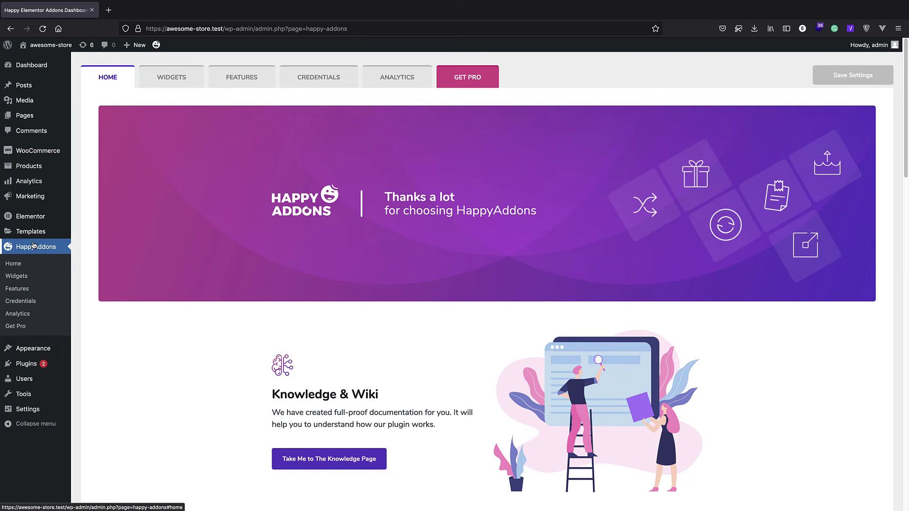
Step: Review the HappyAddons widget settings and open the store's front page for editing with Elementor
left_click(172, 82)
scroll(258, 297, "down", 2)
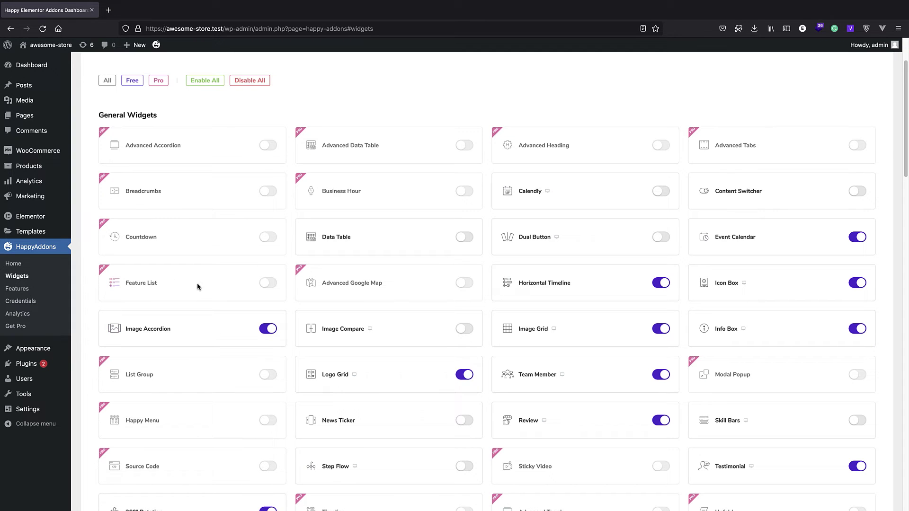
left_click(48, 44)
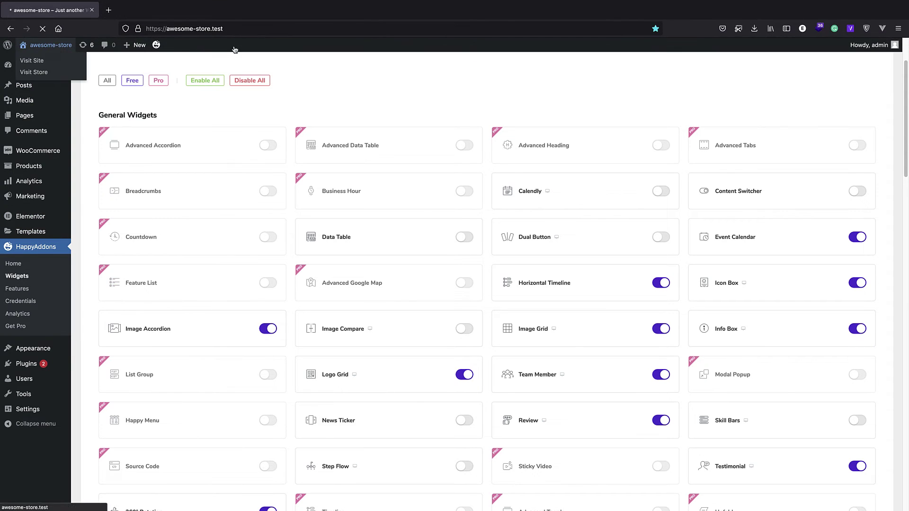
left_click(261, 46)
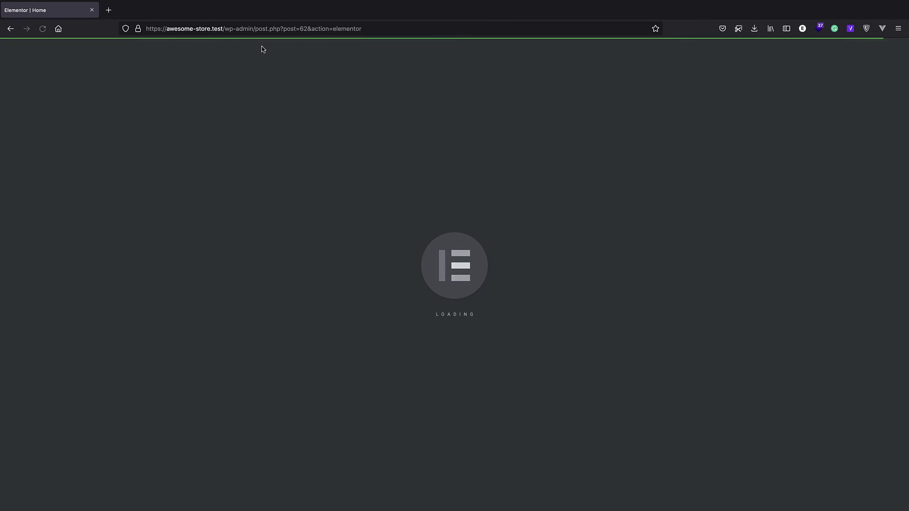
Step: Examine the widgets offered in the Happy Addons and Happy Addons Pro categories of the page editor
scroll(304, 135, "down", 15)
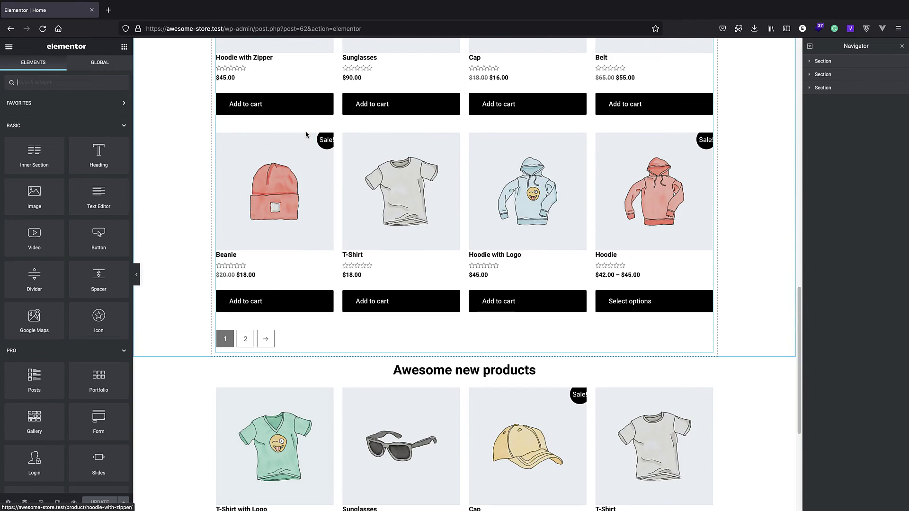
scroll(305, 135, "down", 5)
scroll(79, 257, "down", 15)
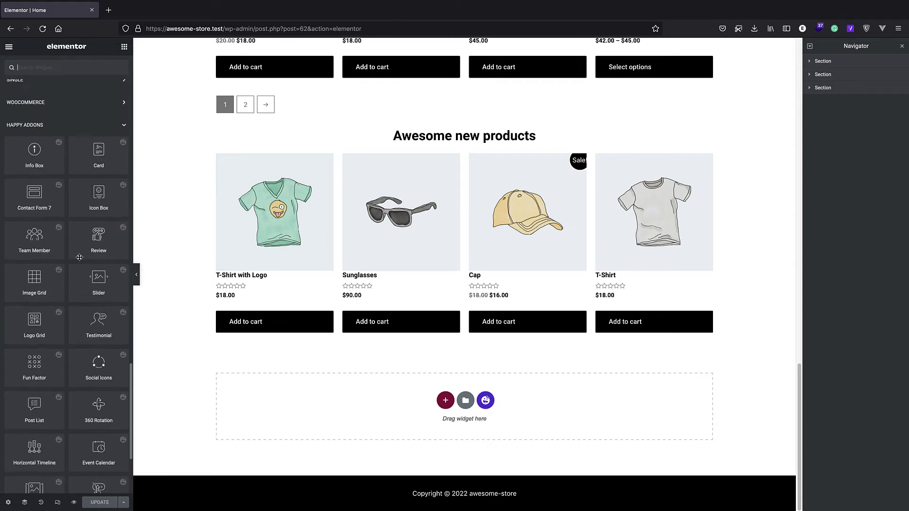
scroll(79, 257, "down", 5)
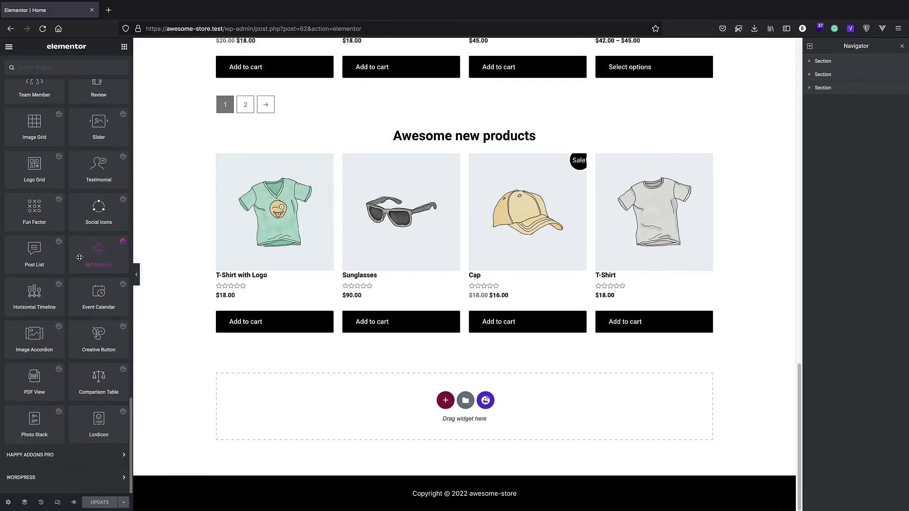
left_click(64, 455)
scroll(57, 331, "down", 5)
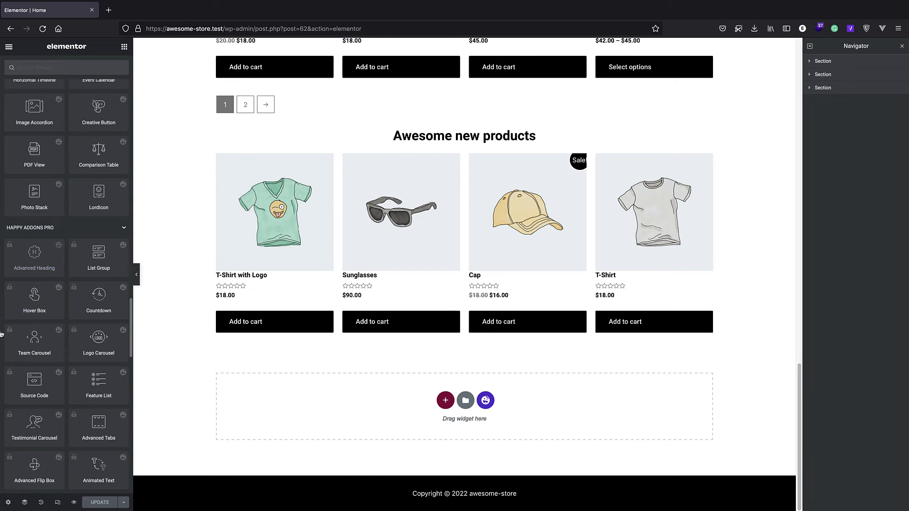
scroll(84, 209, "up", 6)
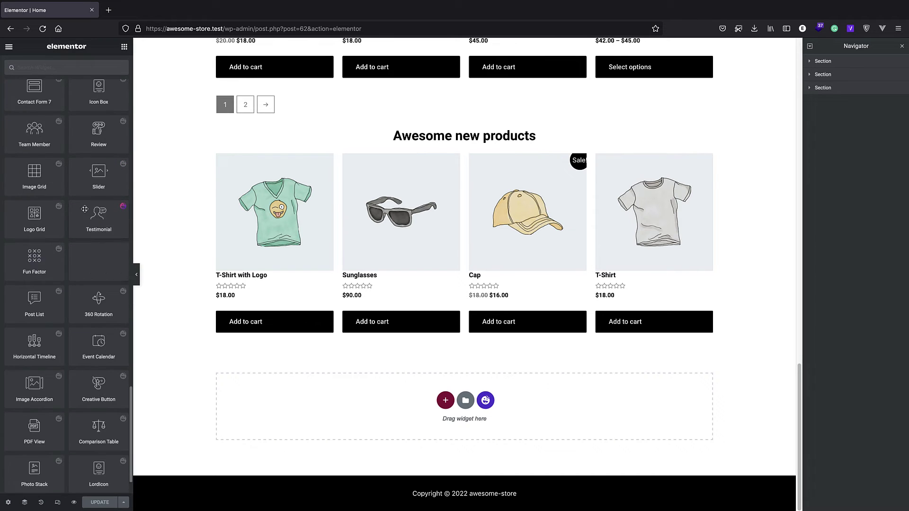
scroll(62, 379, "up", 2)
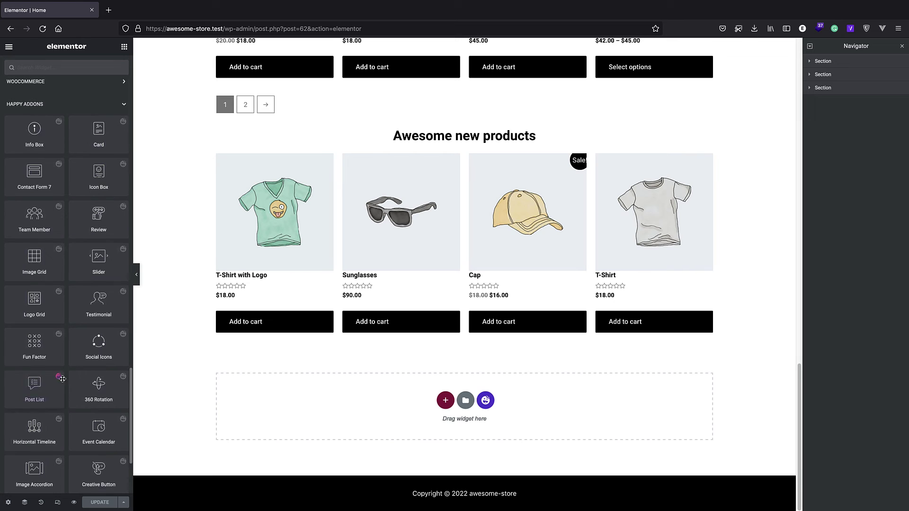
scroll(46, 278, "up", 1)
Step: Try to place the Card widget, cancel the icon library update, and add a Review widget above the "Awesome new products" heading
left_click_drag(87, 138, 342, 135)
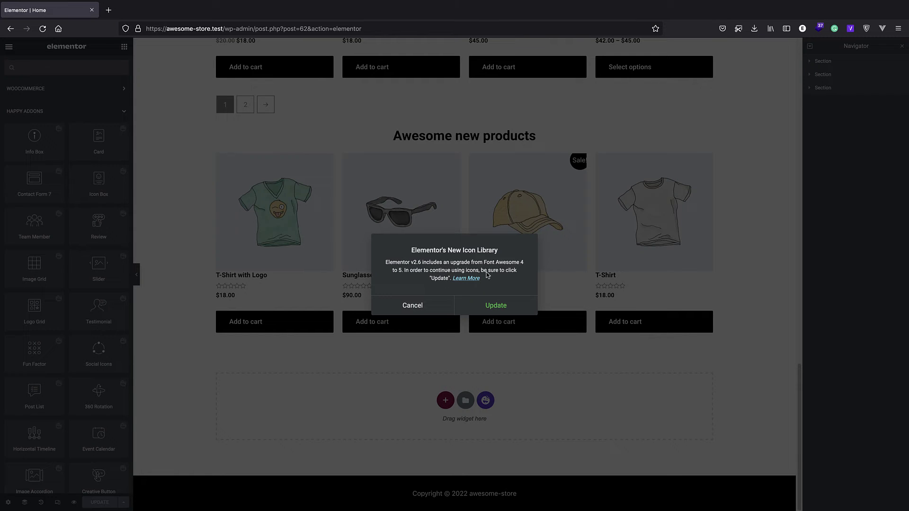
left_click(426, 312)
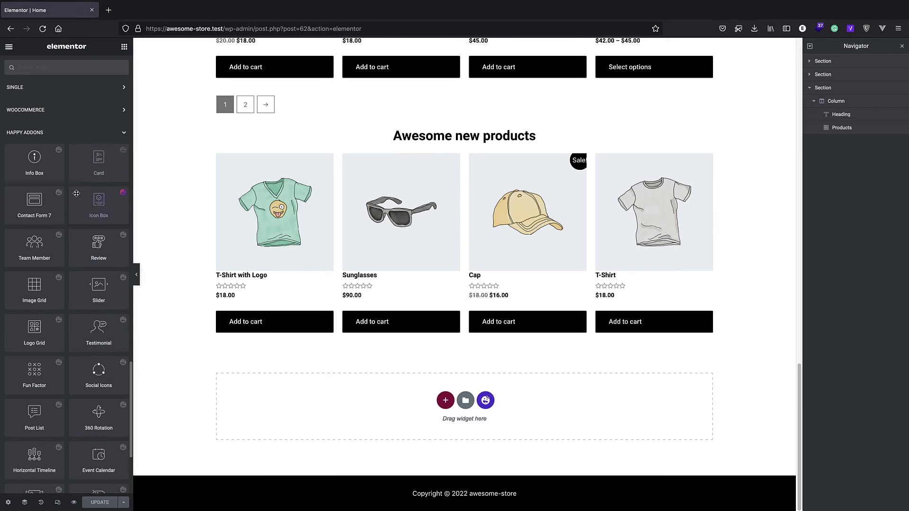
left_click_drag(98, 242, 381, 117)
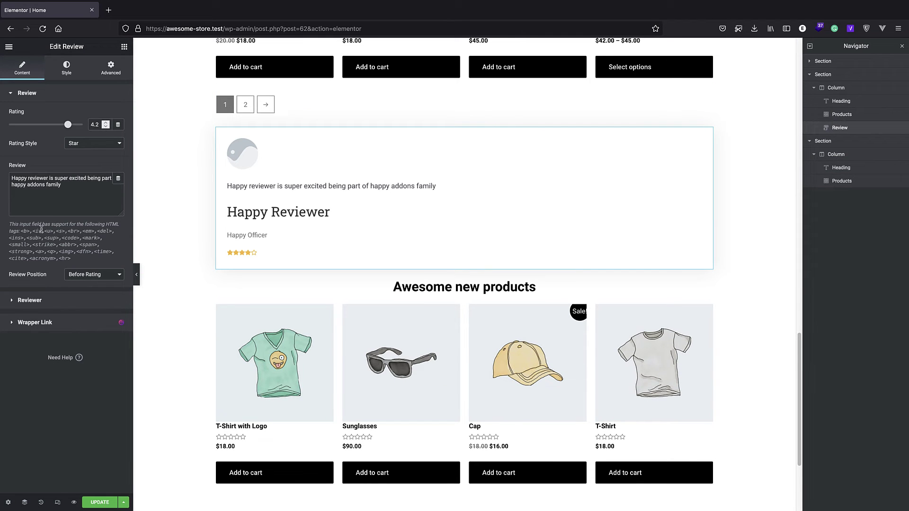
left_click_drag(409, 25, 251, 27)
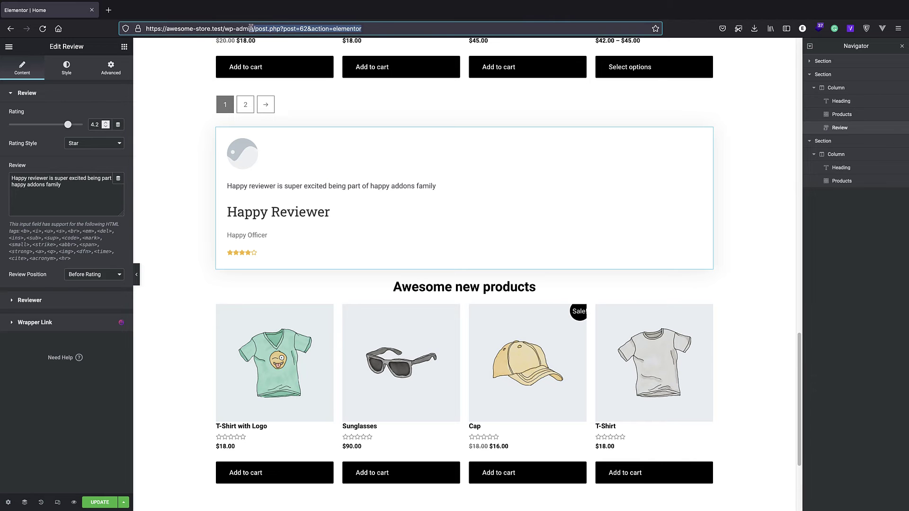
key("BackSpace")
key("Return")
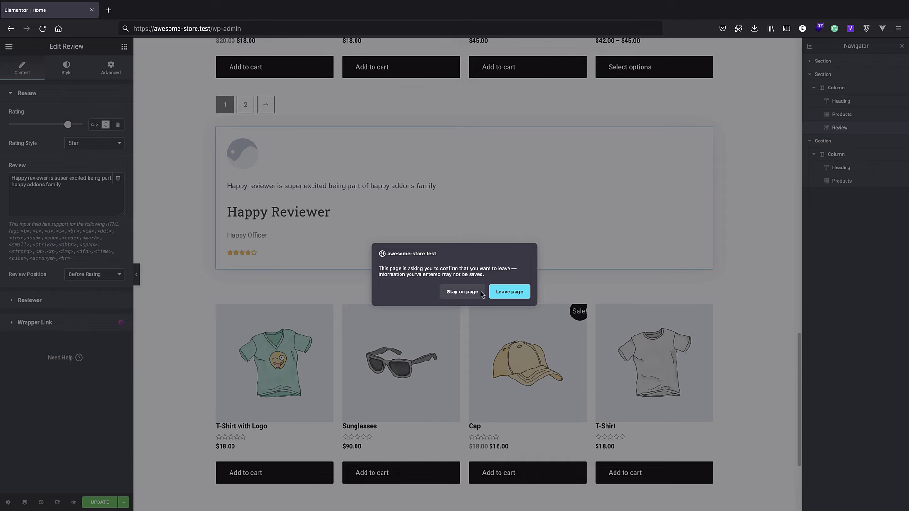
left_click(508, 291)
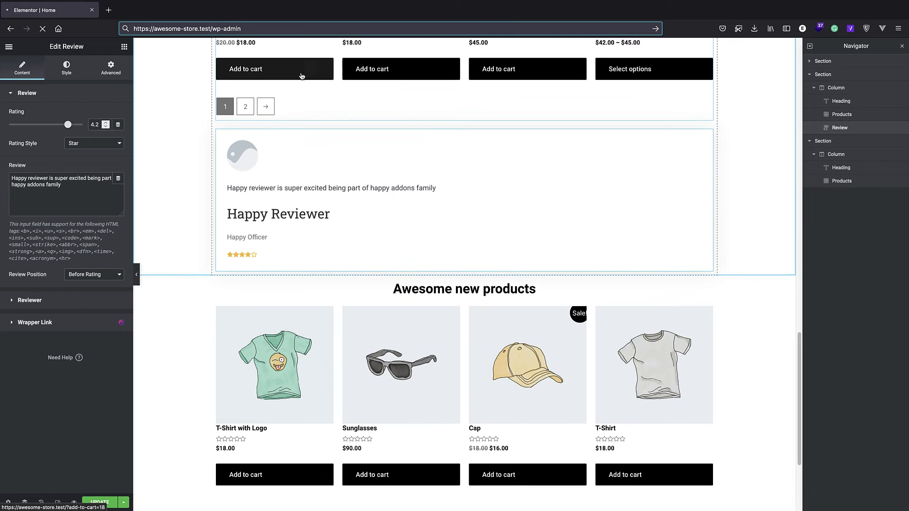
scroll(298, 87, "down", 2)
mouse_move(43, 313)
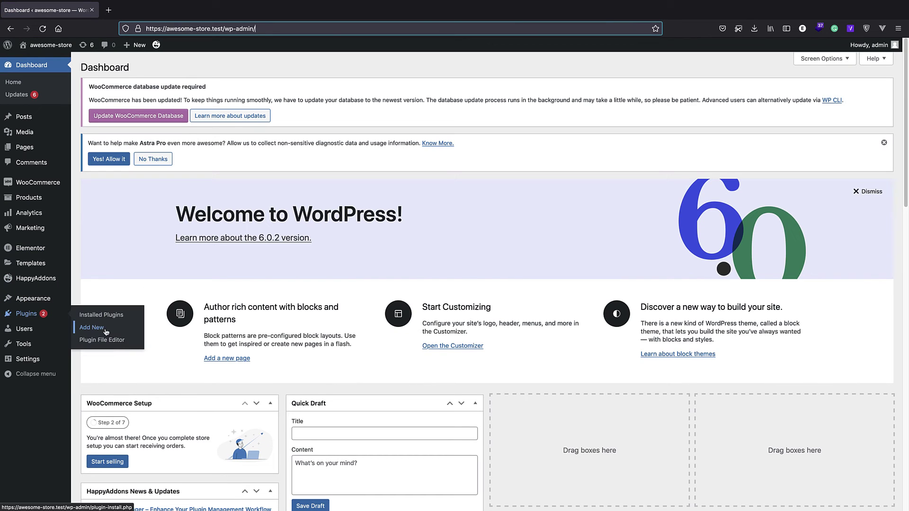
Step: Deactivate the Happy Elementor Addons plugin, skipping the feedback form
left_click(110, 318)
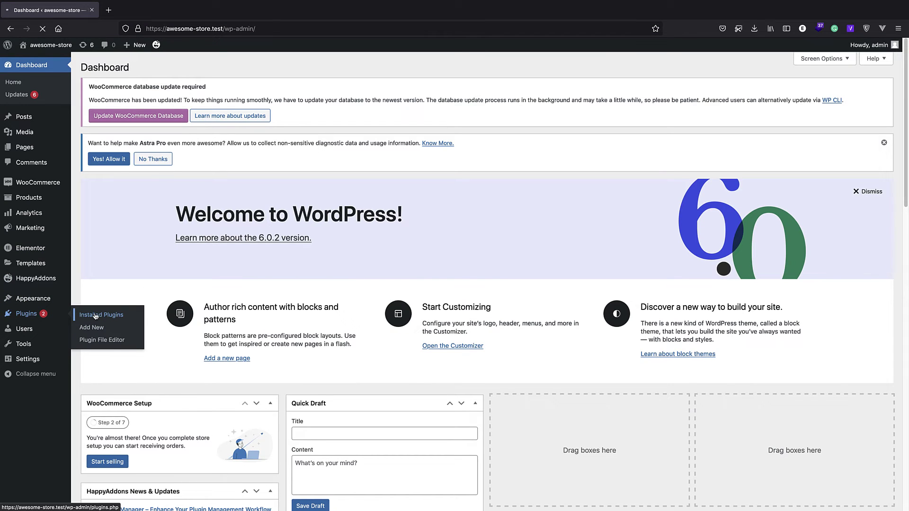
scroll(154, 324, "down", 5)
scroll(155, 327, "down", 3)
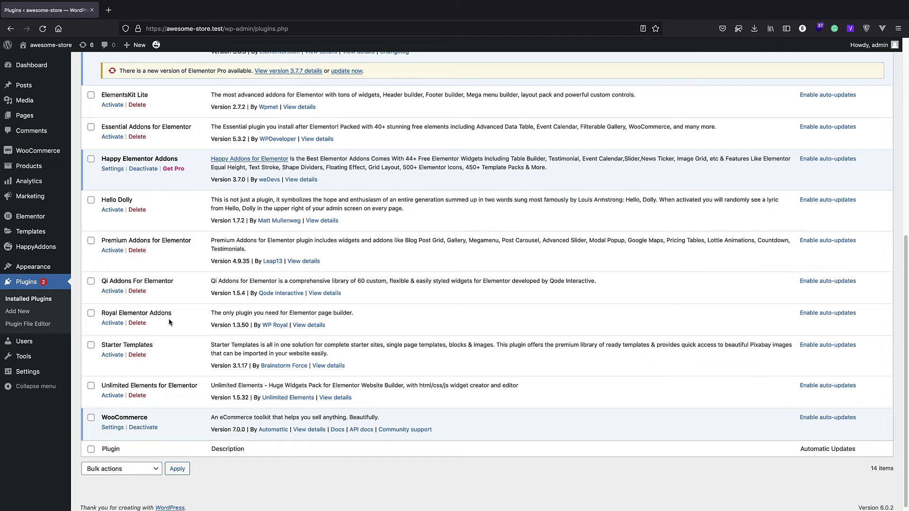
left_click(142, 169)
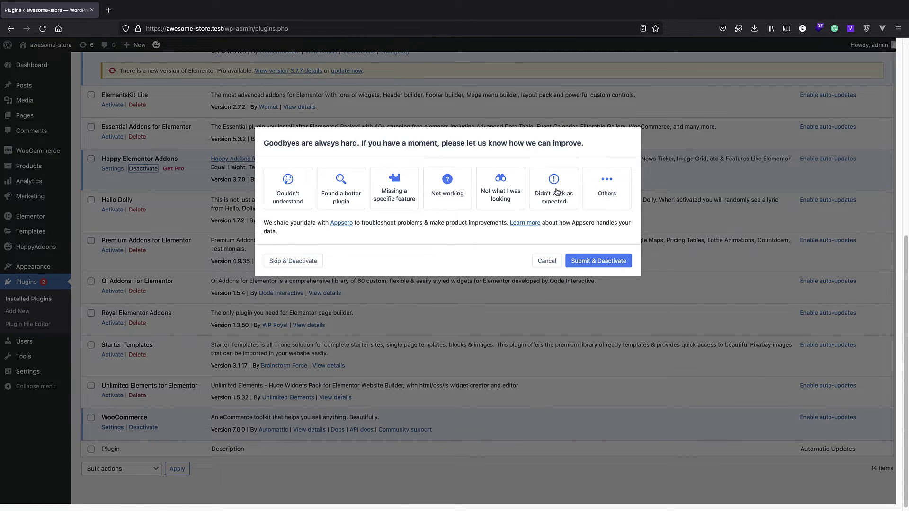
left_click(600, 194)
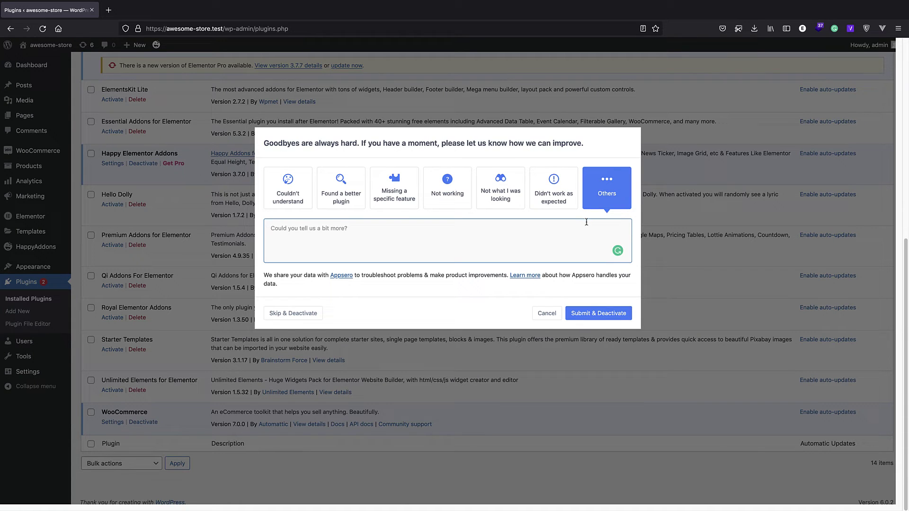
left_click(303, 320)
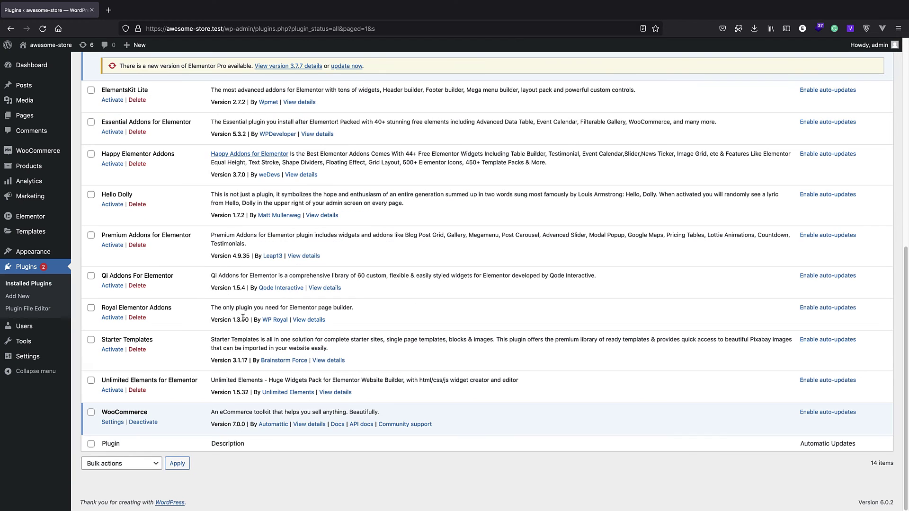
Step: Activate the Qi Addons For Elementor plugin and open the store's front page for editing with Elementor
scroll(240, 322, "up", 5)
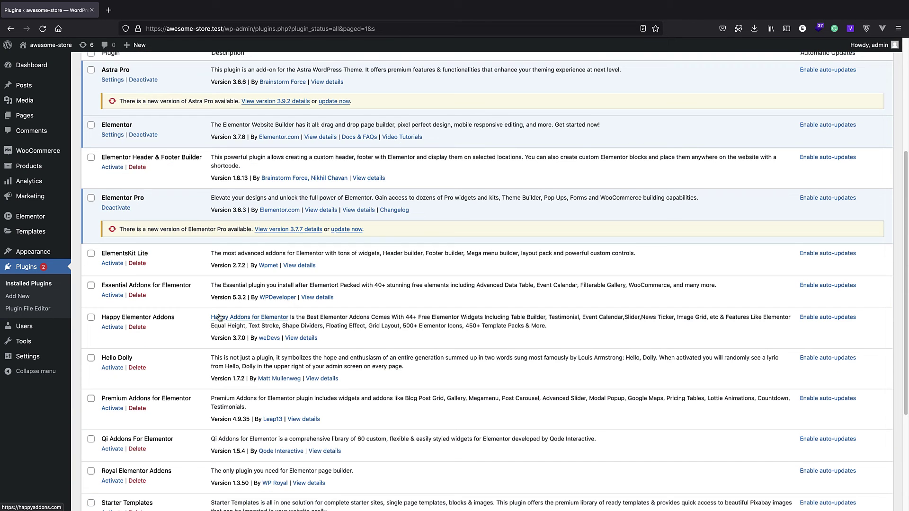
left_click(111, 449)
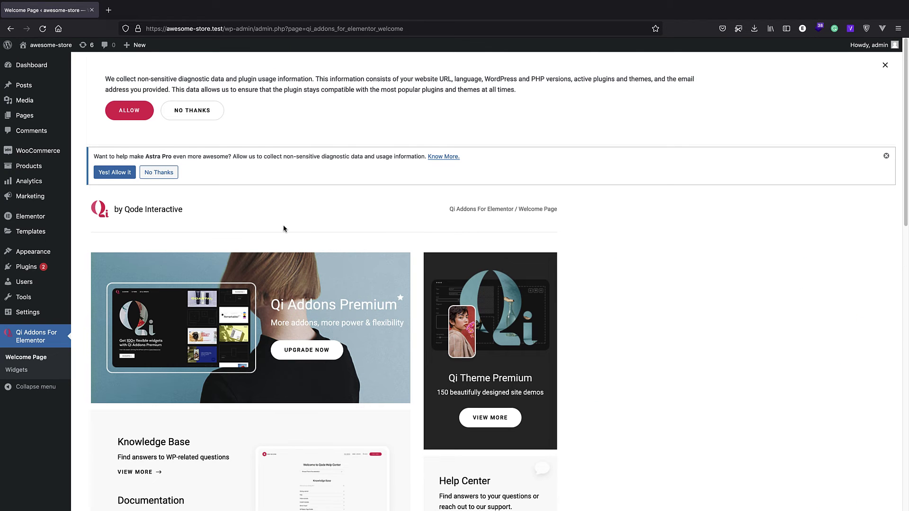
scroll(289, 227, "down", 10)
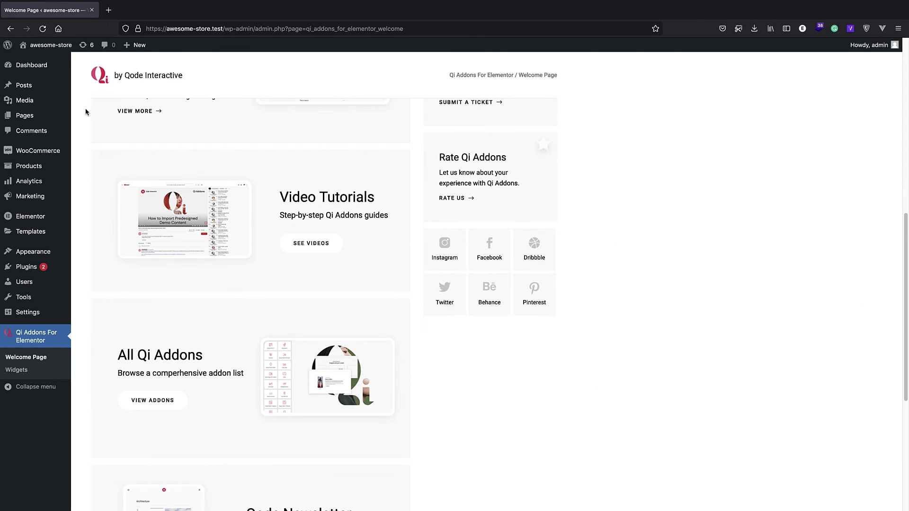
left_click(55, 46)
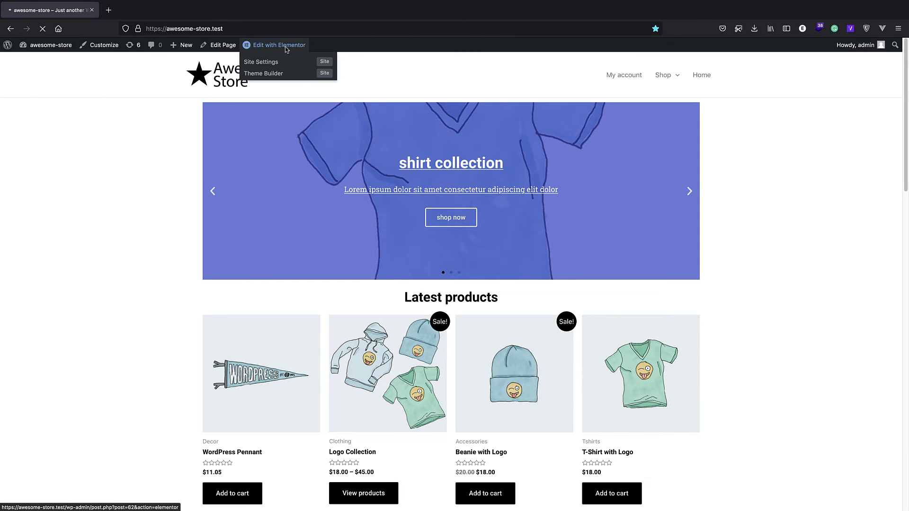
left_click(285, 47)
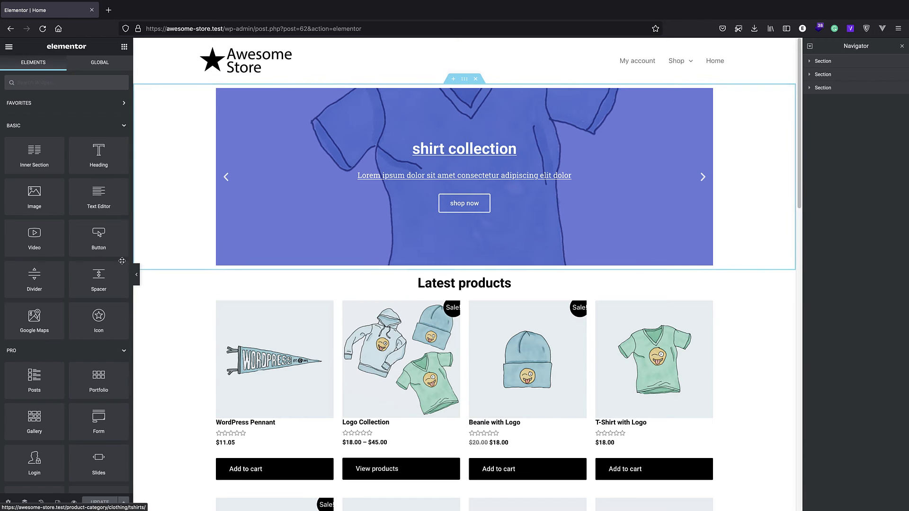
Step: Try to place the Button widget from the Qi Addons category on the page, and cancel the icon library update
scroll(98, 278, "down", 15)
scroll(98, 278, "down", 15)
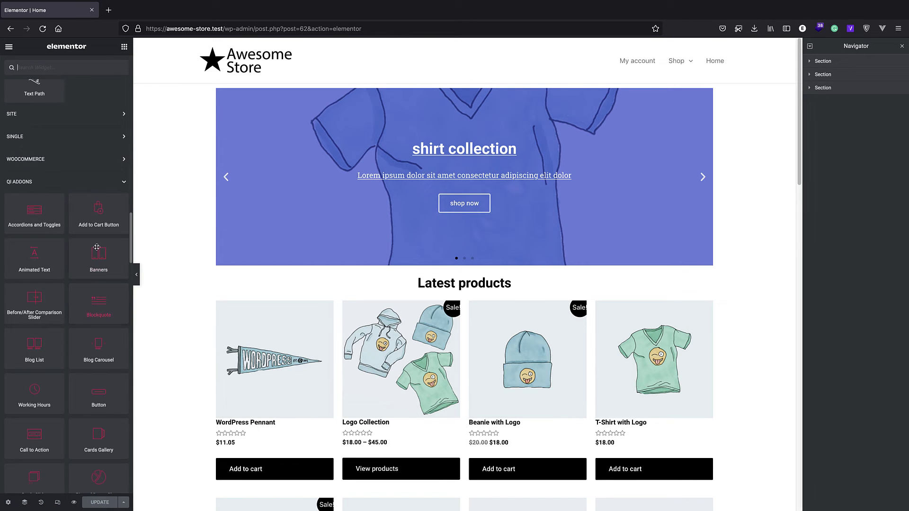
scroll(106, 315, "down", 3)
left_click_drag(106, 324, 367, 265)
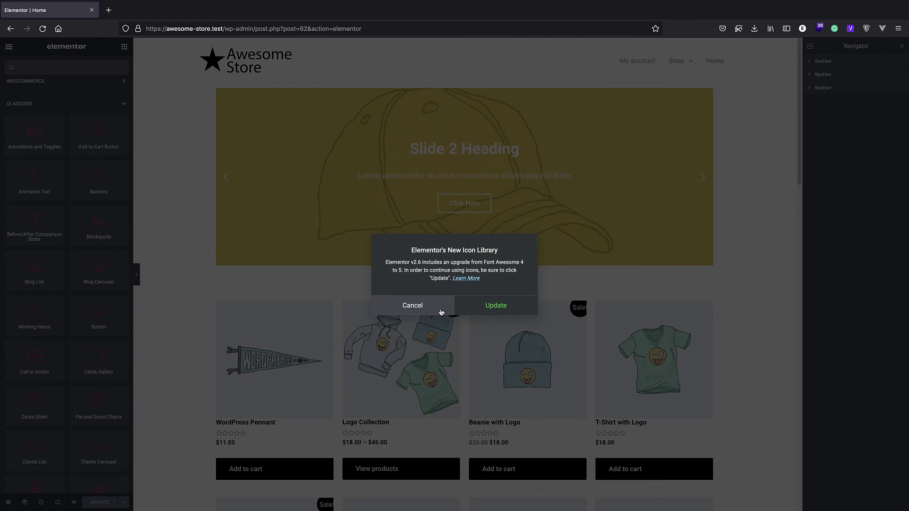
left_click(441, 312)
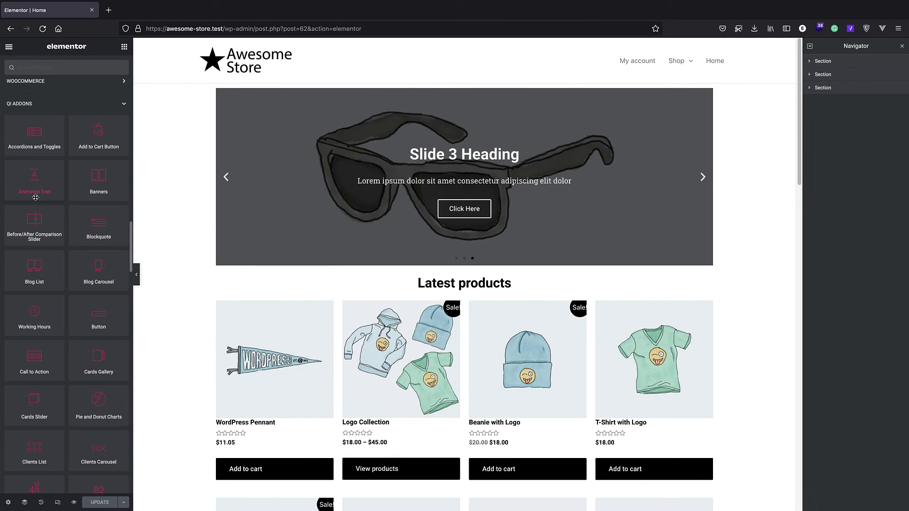
Step: Add the Qi Addons Animated Text widget below the slides and set its Split Title option to By Letter
left_click_drag(35, 198, 438, 265)
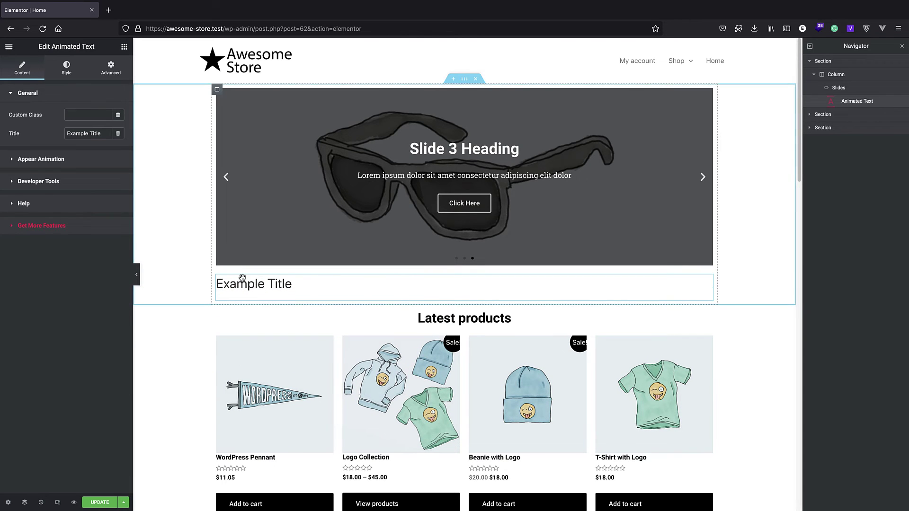
left_click(83, 161)
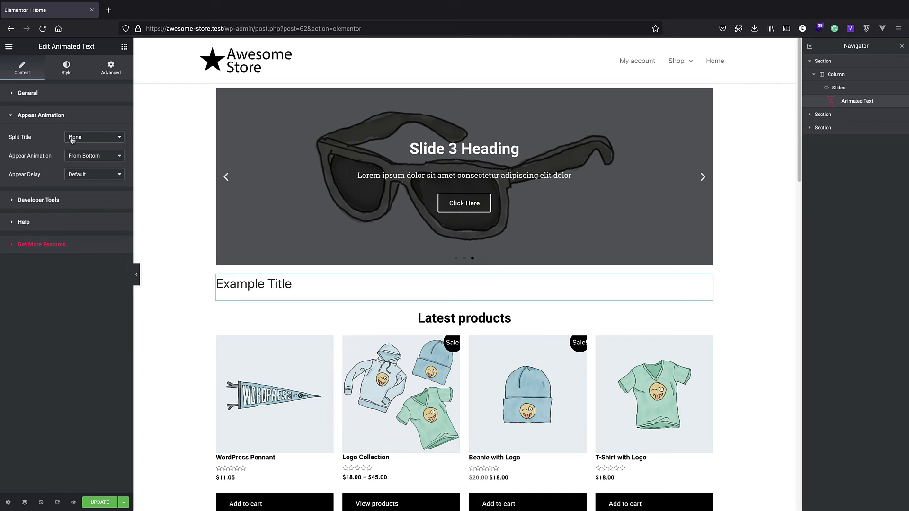
left_click(90, 141)
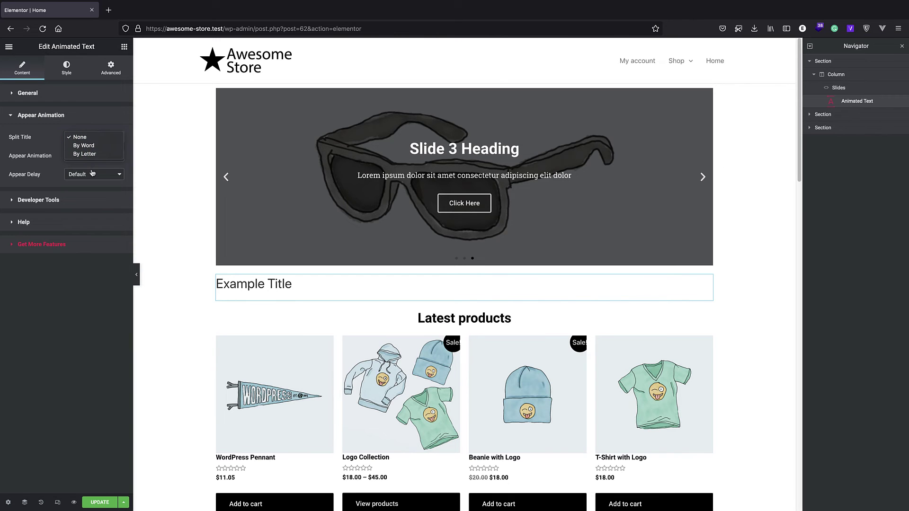
left_click(84, 154)
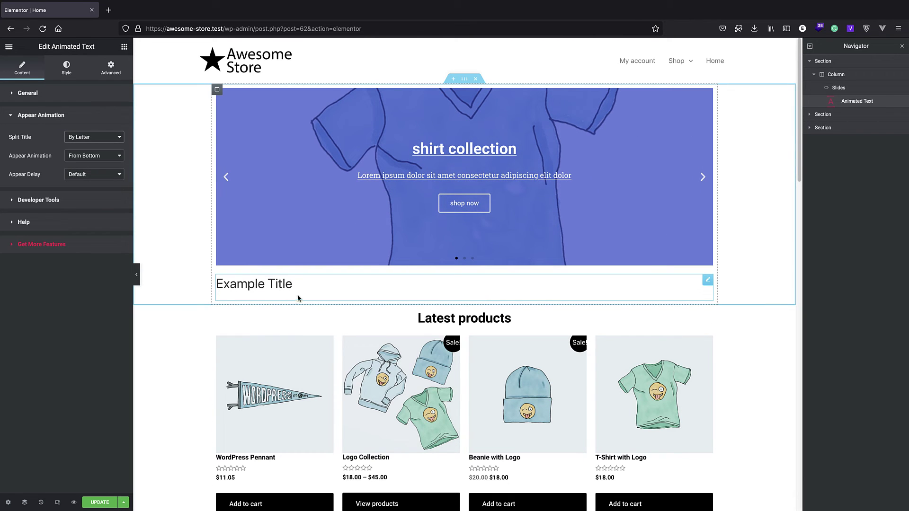
left_click_drag(376, 28, 222, 26)
type("/wp-admin")
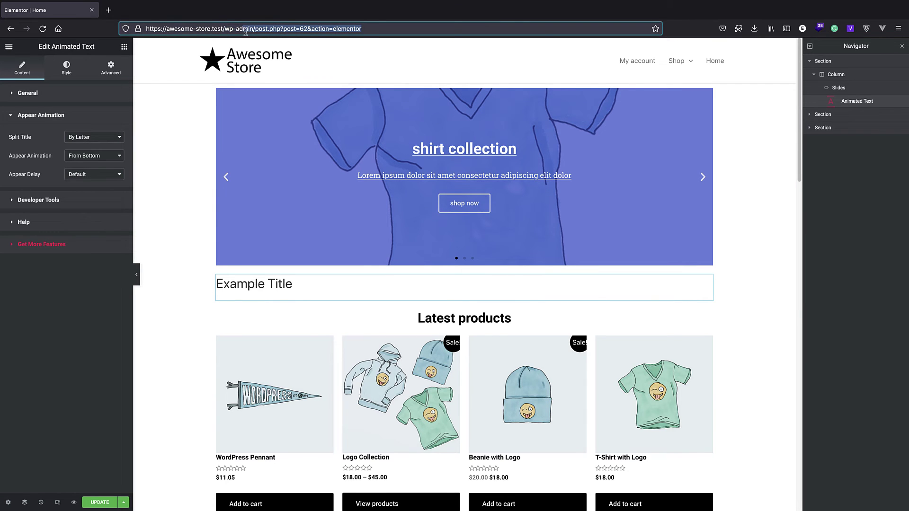
key("Return")
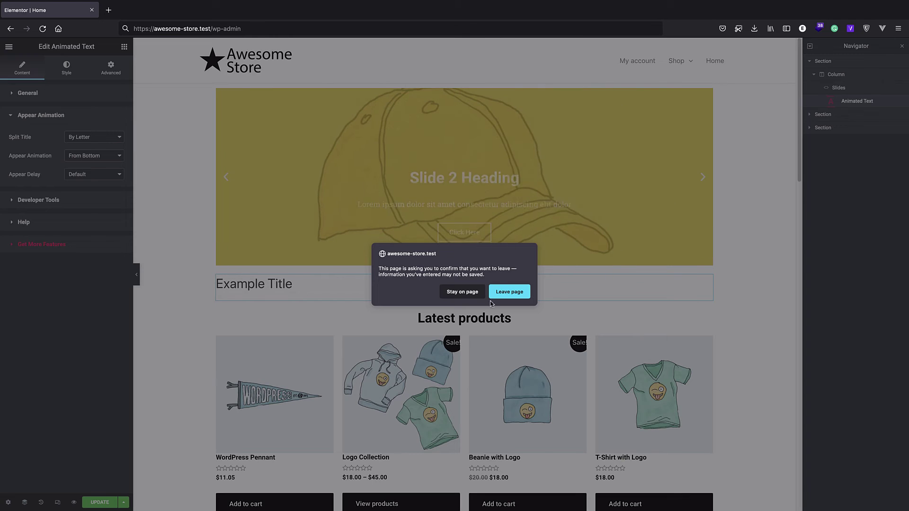
left_click(502, 289)
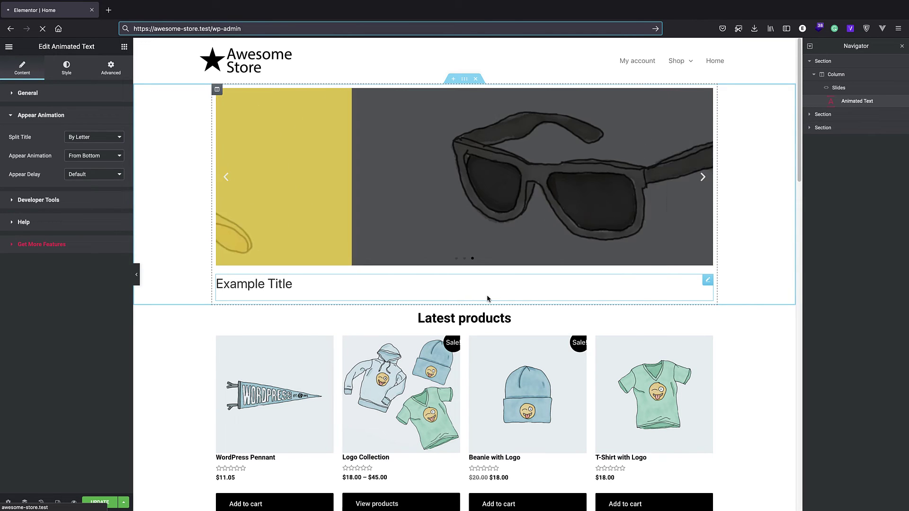
scroll(430, 213, "down", 3)
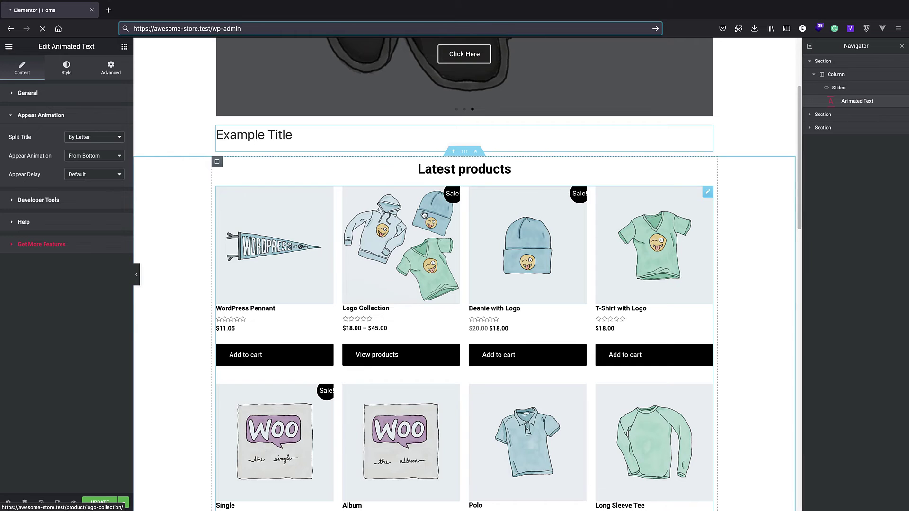
scroll(422, 212, "up", 3)
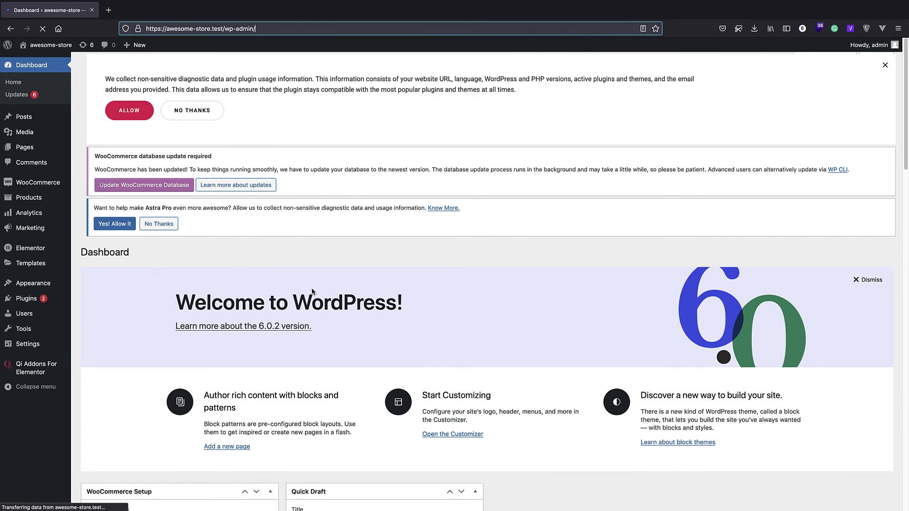
Step: Deactivate the Qi Addons For Elementor plugin, submitting "This is a temporary deactivation" as the reason
mouse_move(61, 287)
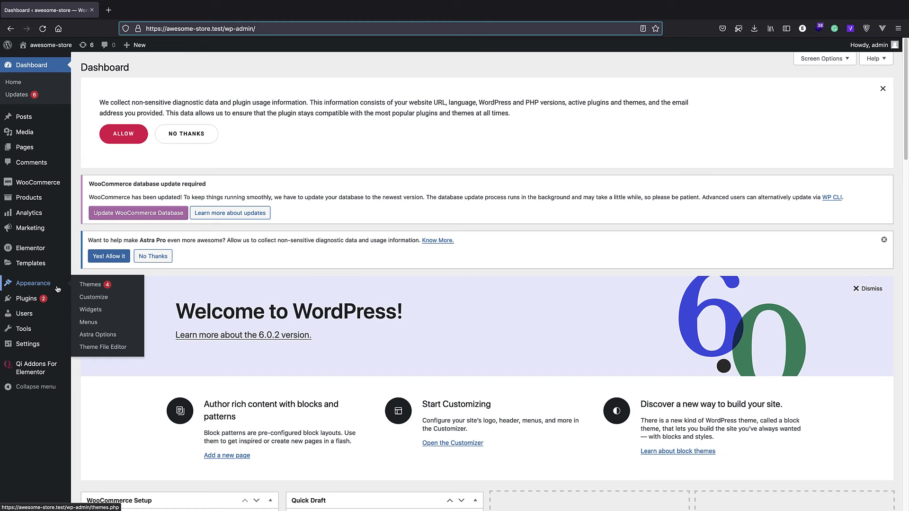
mouse_move(27, 299)
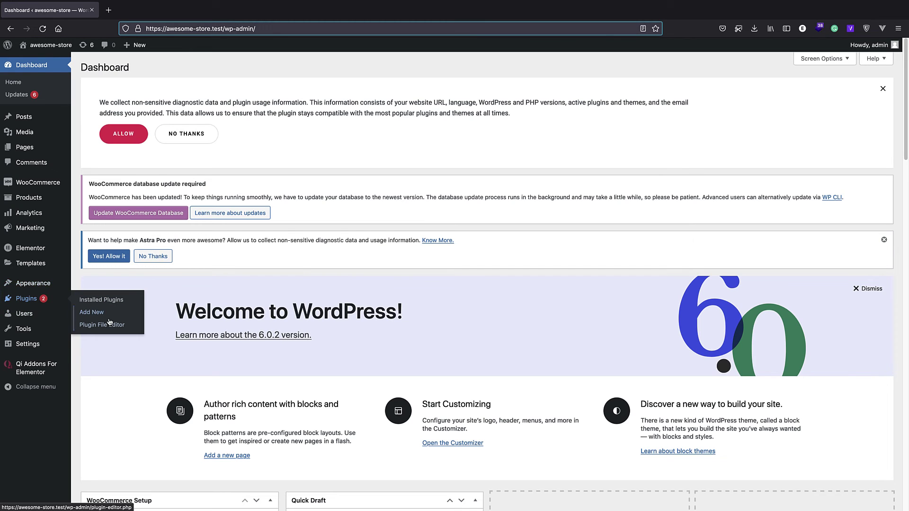
left_click(108, 302)
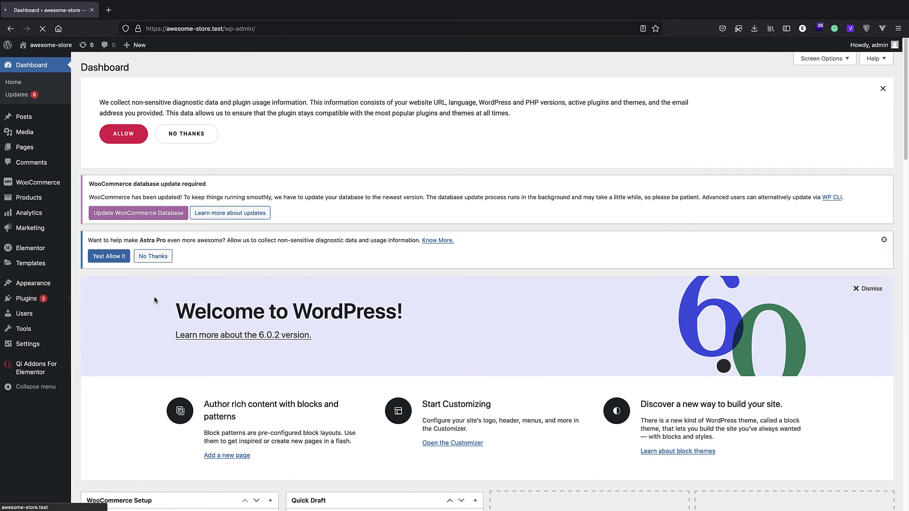
scroll(206, 256, "down", 5)
scroll(206, 256, "down", 5)
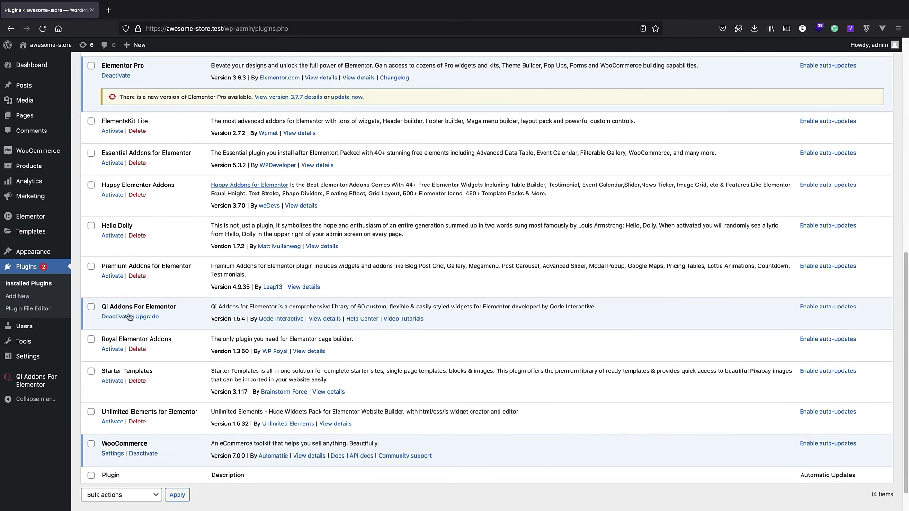
left_click(120, 318)
left_click(351, 326)
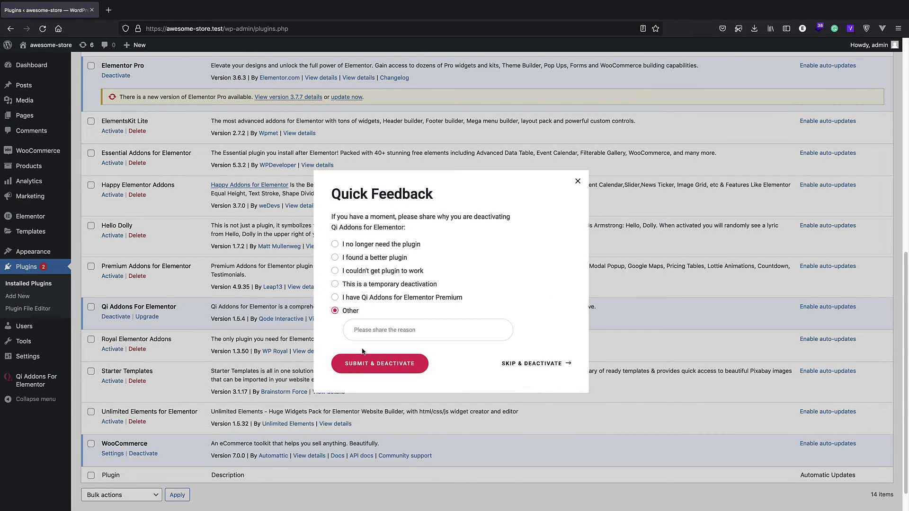
left_click(337, 284)
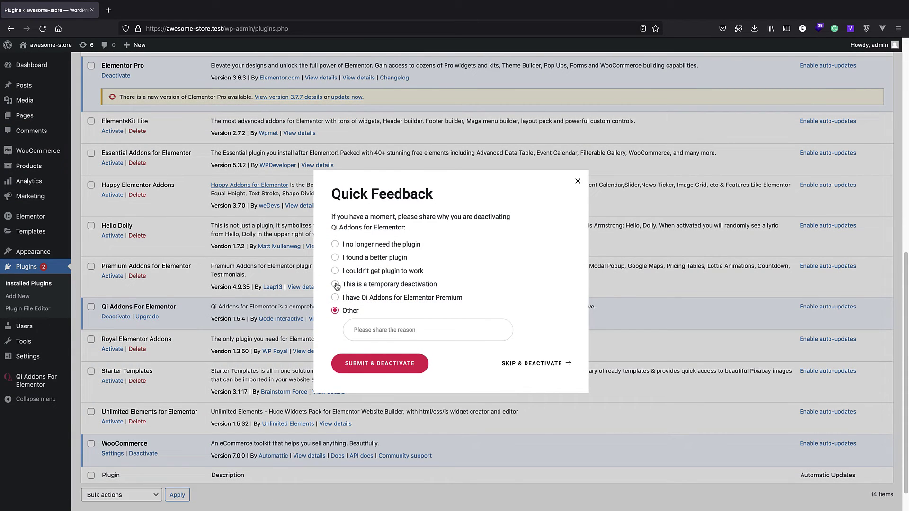
left_click(366, 356)
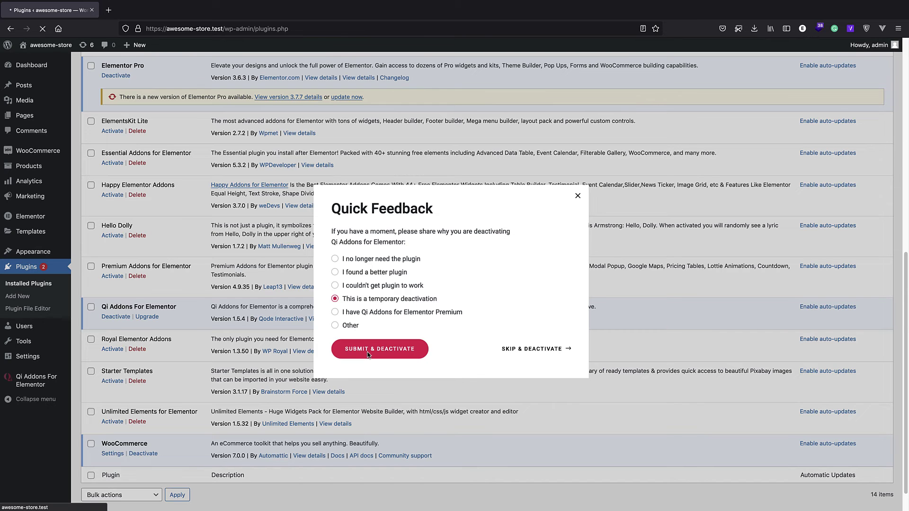